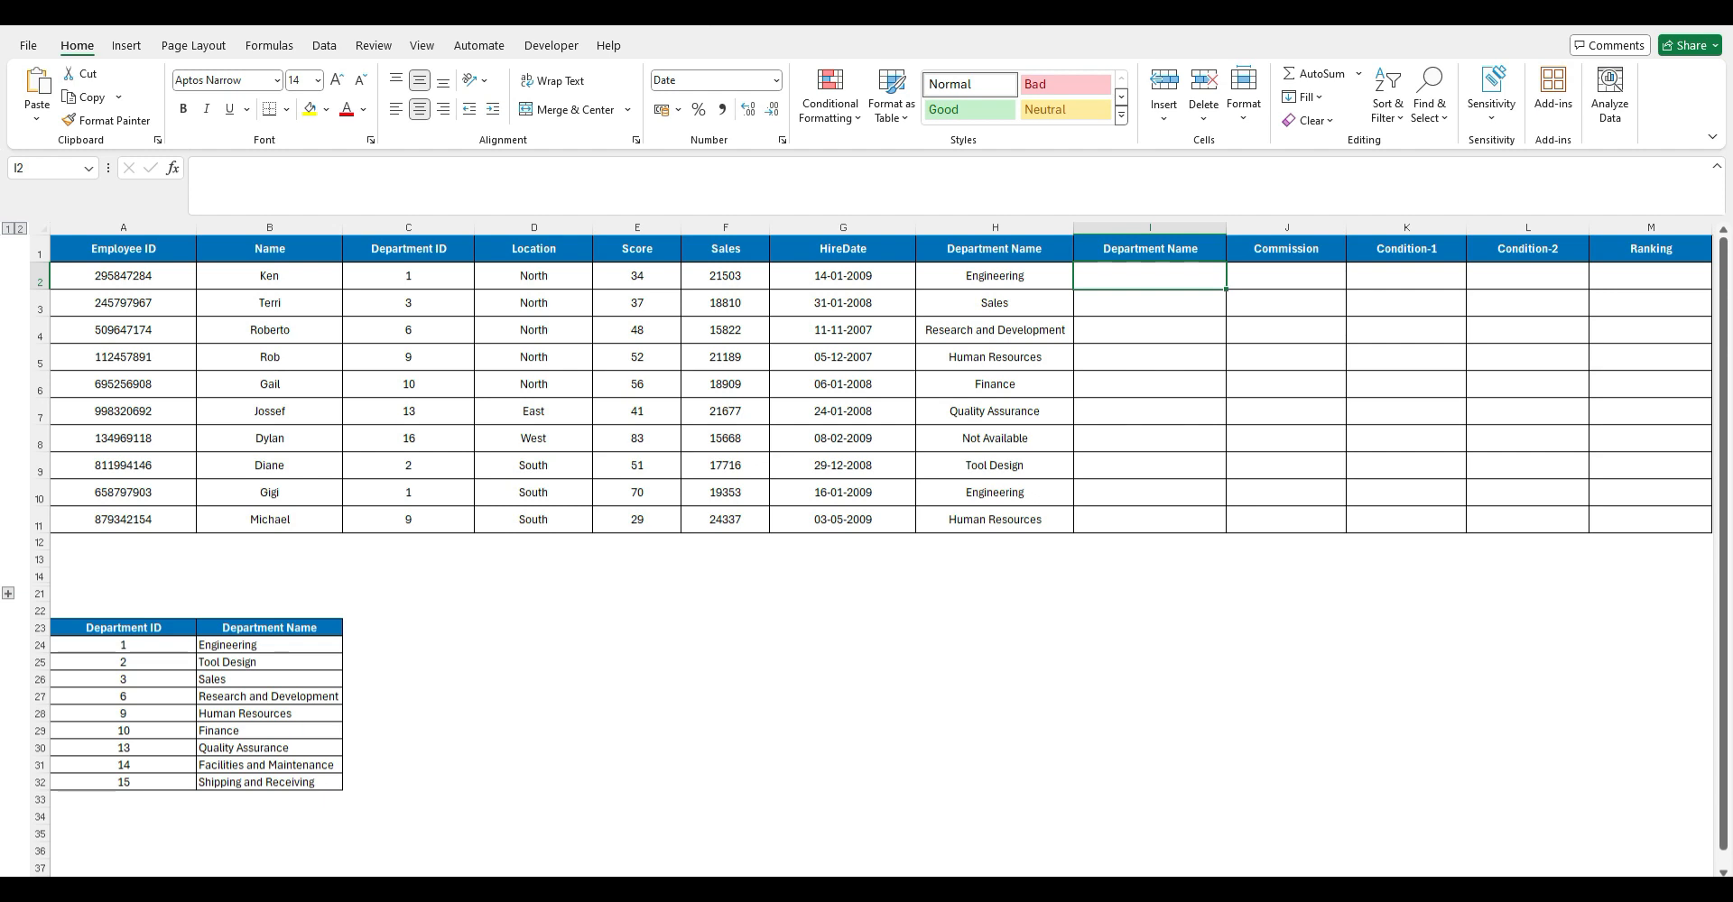
Step: Review the header row, the Department ID column, the department lookup table and the nested IF formula in H2
left_click(39, 252)
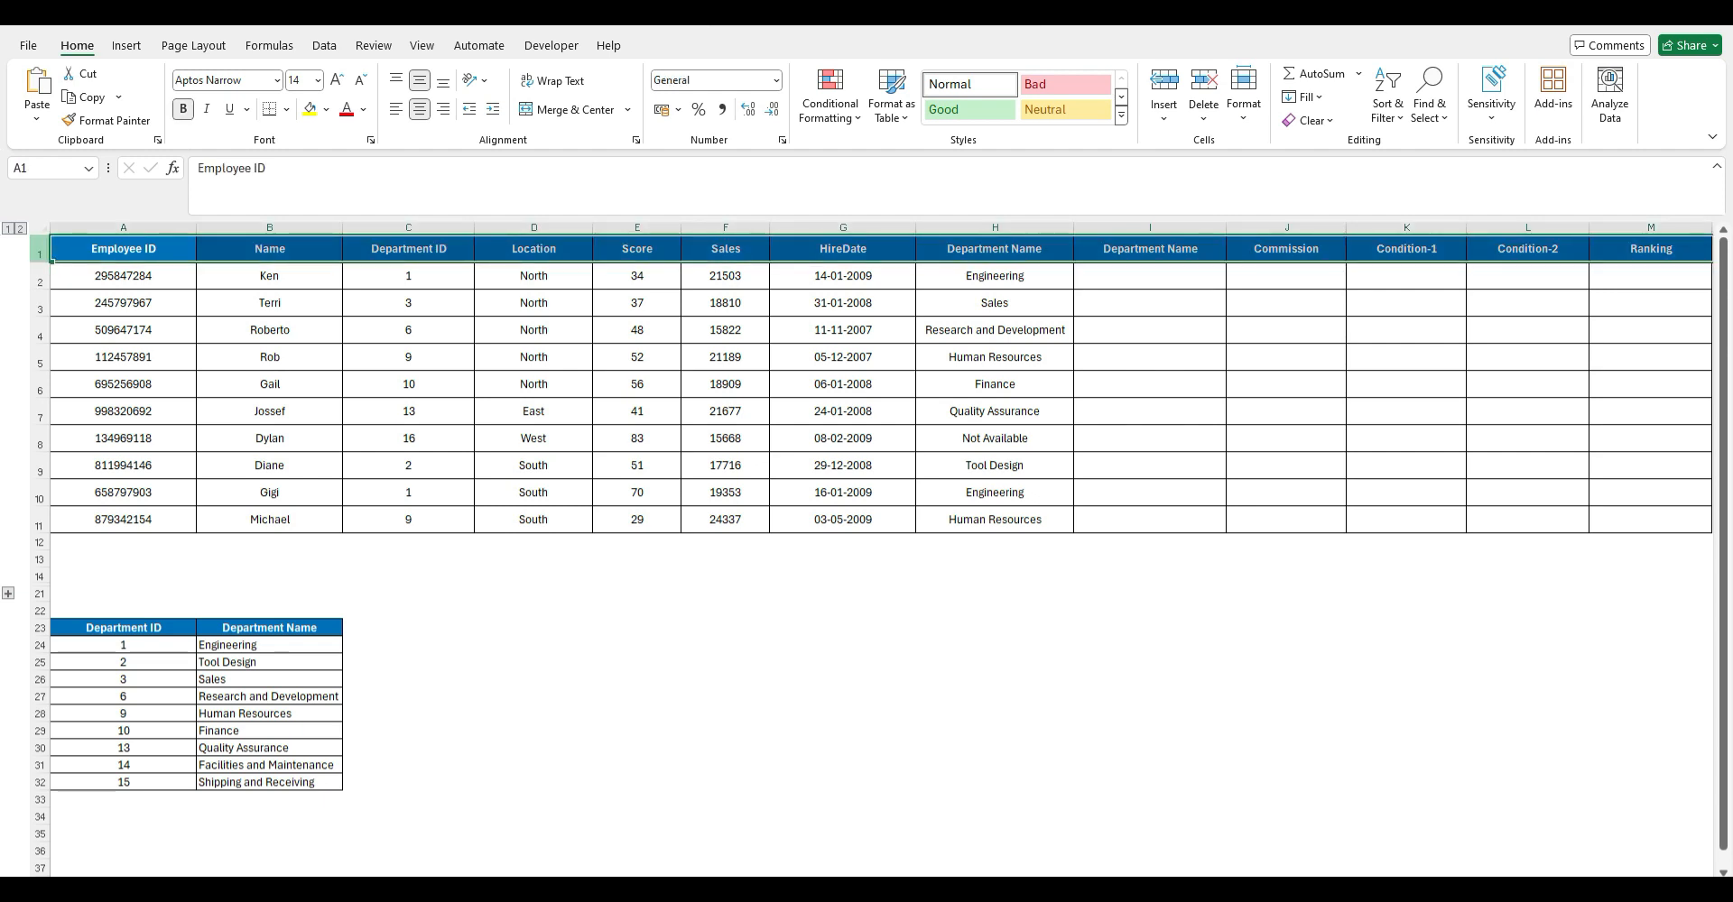
left_click(408, 228)
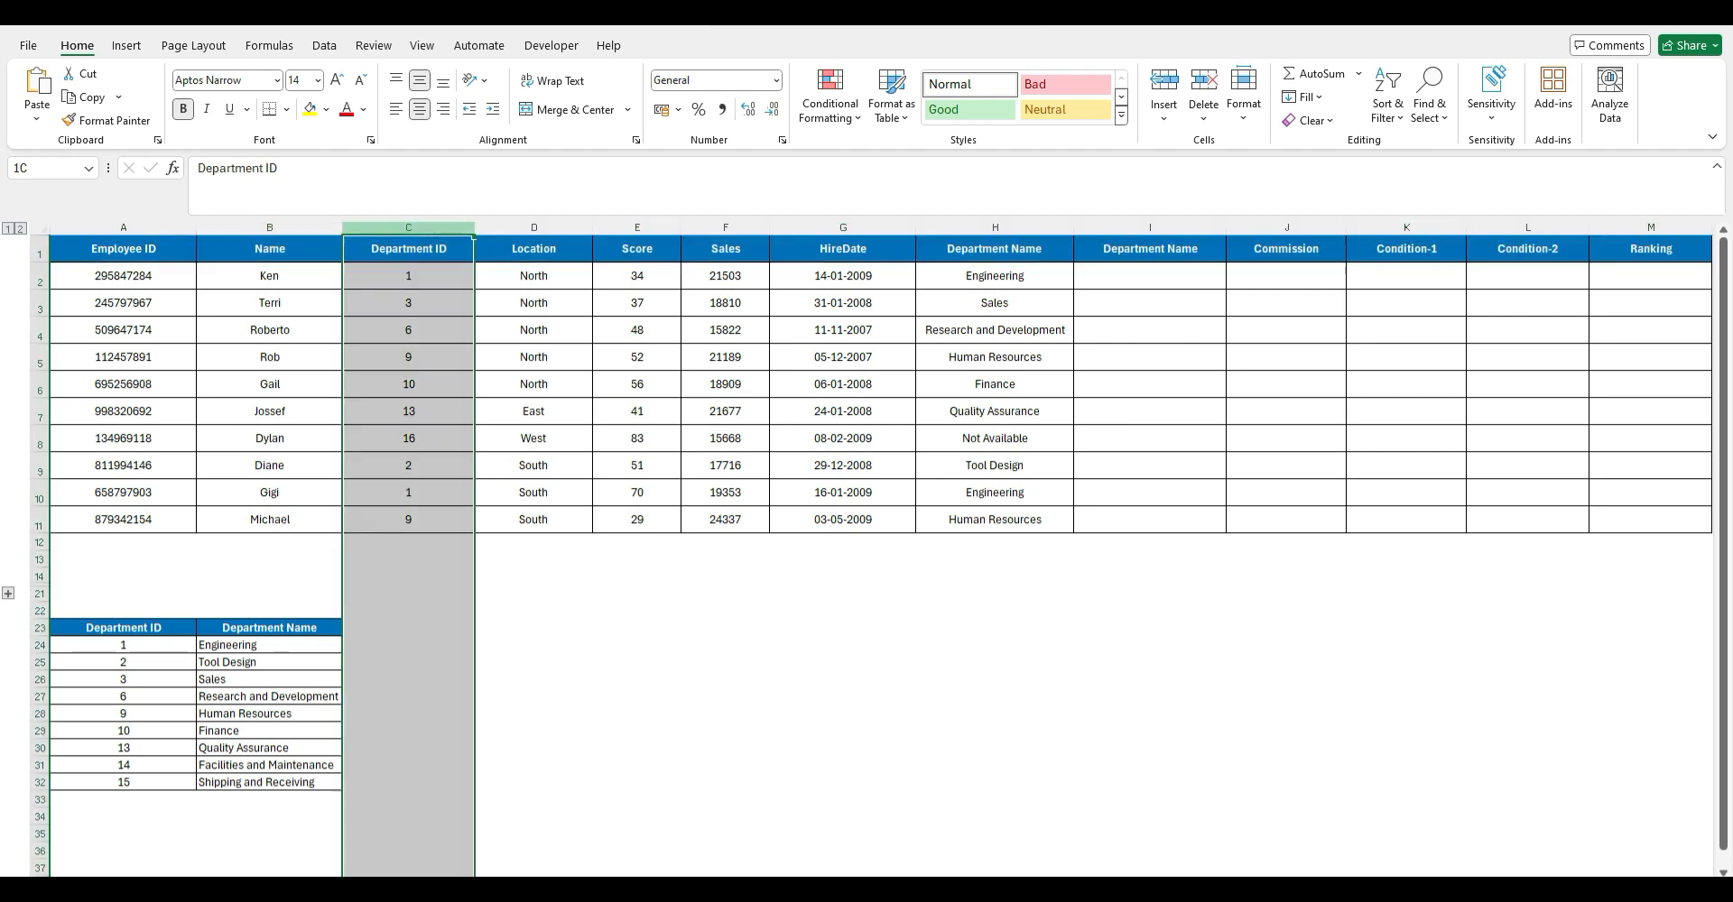
left_click(408, 439)
left_click_drag(123, 627, 269, 783)
left_click(408, 713)
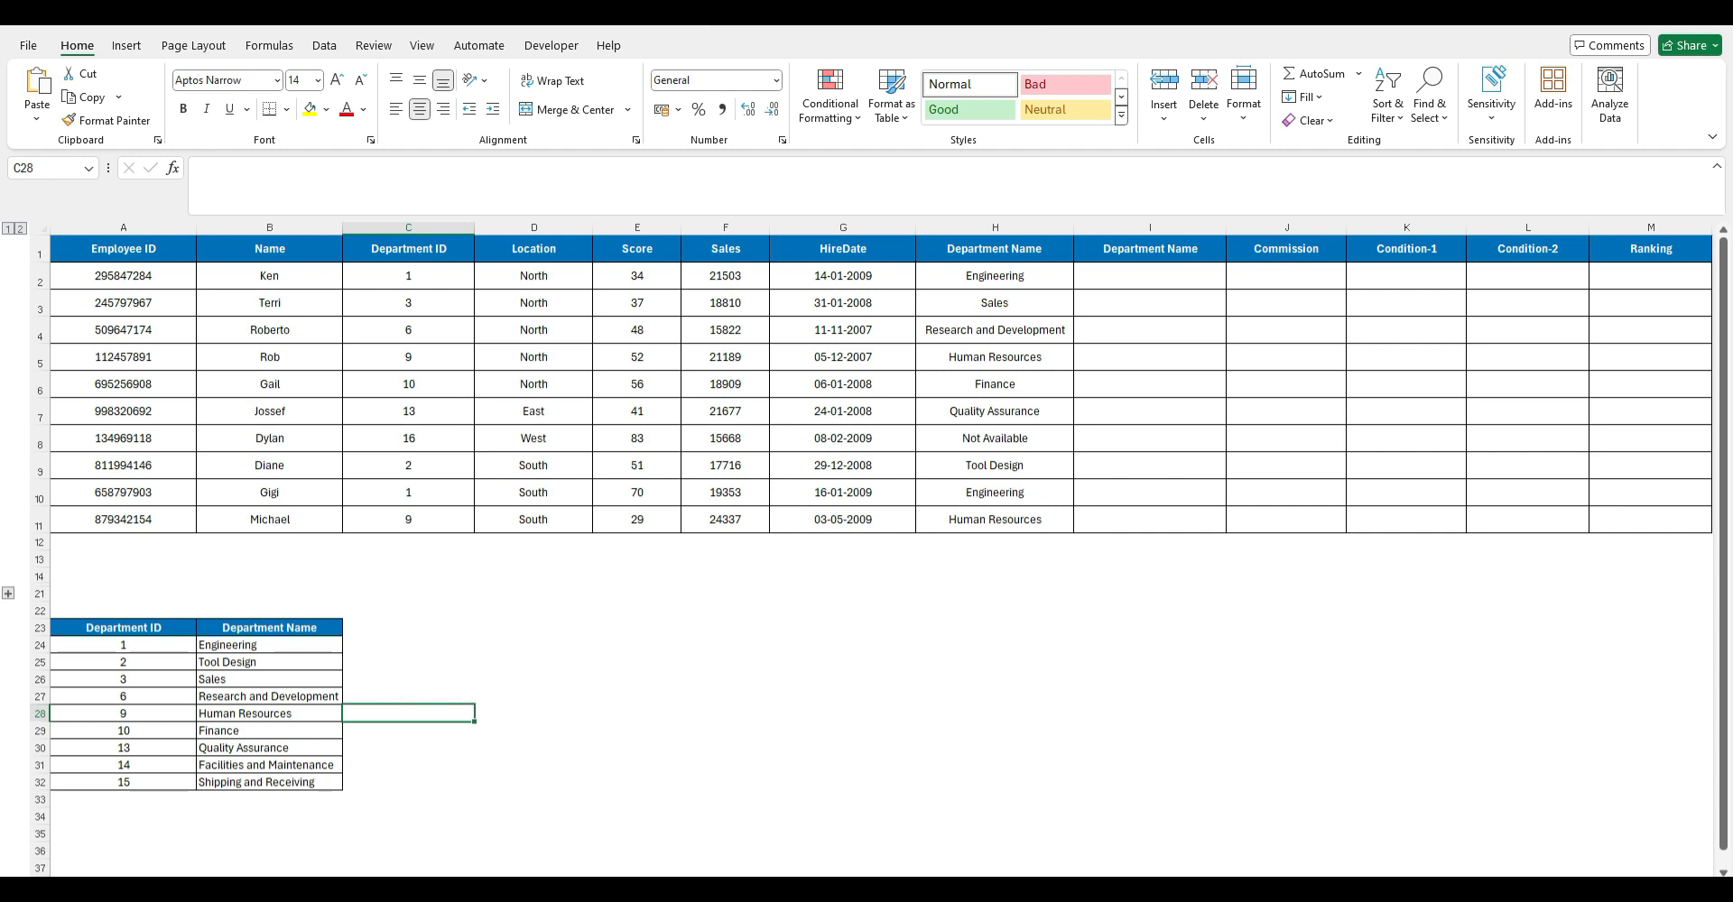
left_click(994, 276)
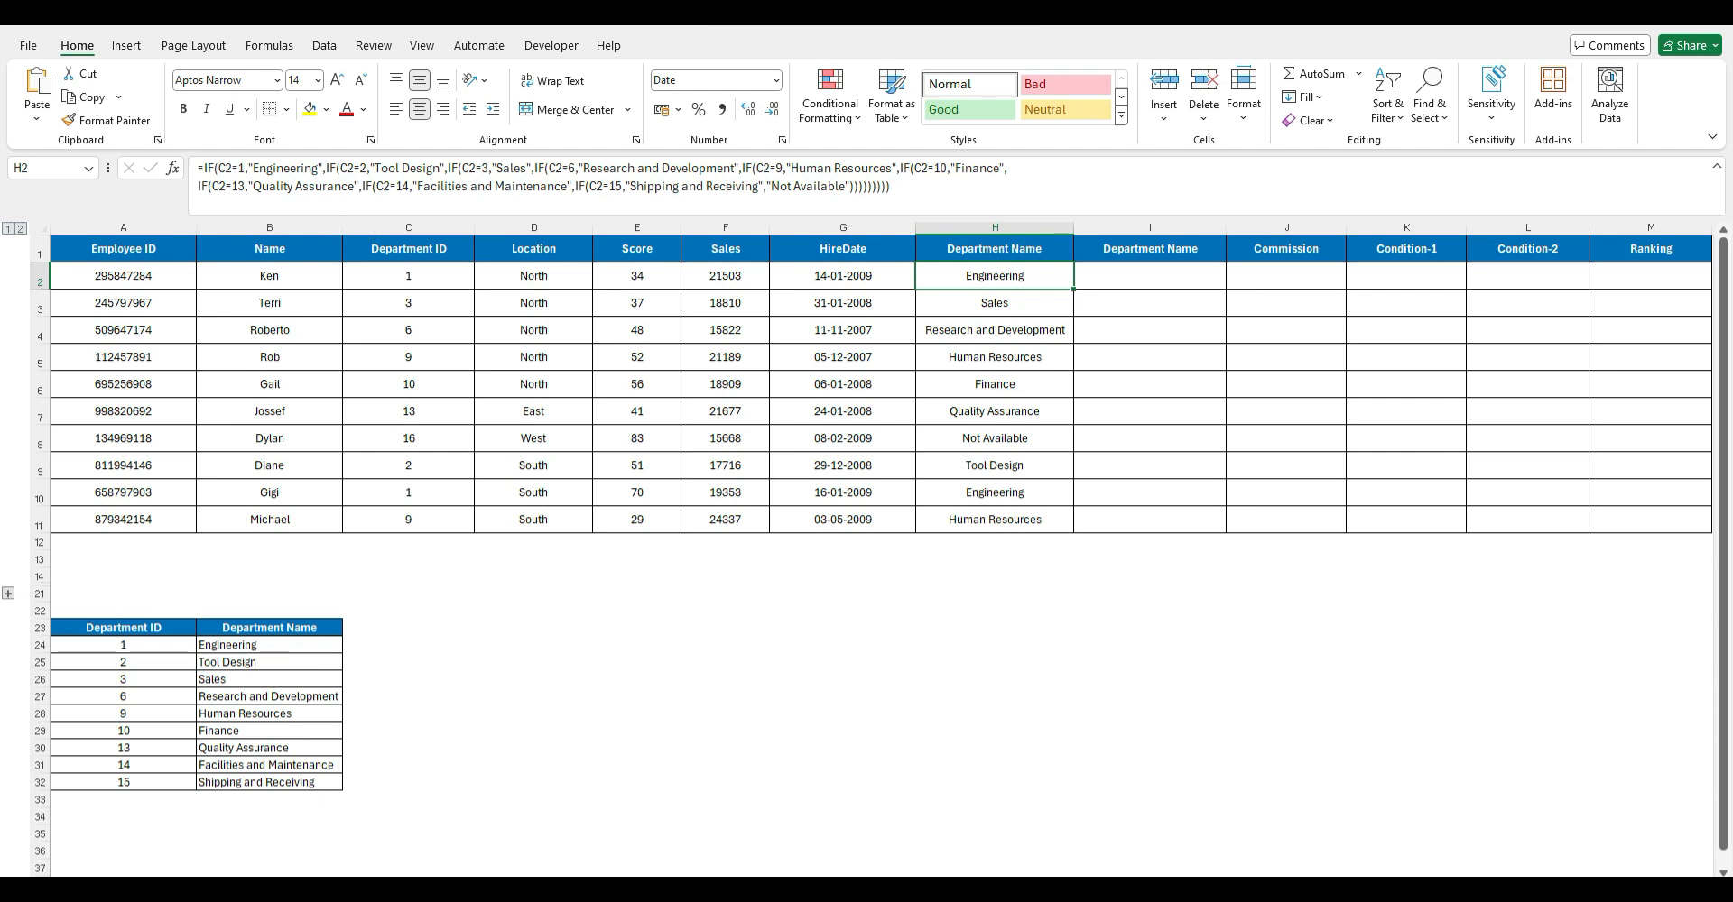
Step: In I2, enter a SWITCH formula on C2 mapping IDs 1, 2, 3, 6, 9, 10, 13, 14, 15 to their department names, defaulting to "Not Available"
left_click(1150, 277)
type("=sw")
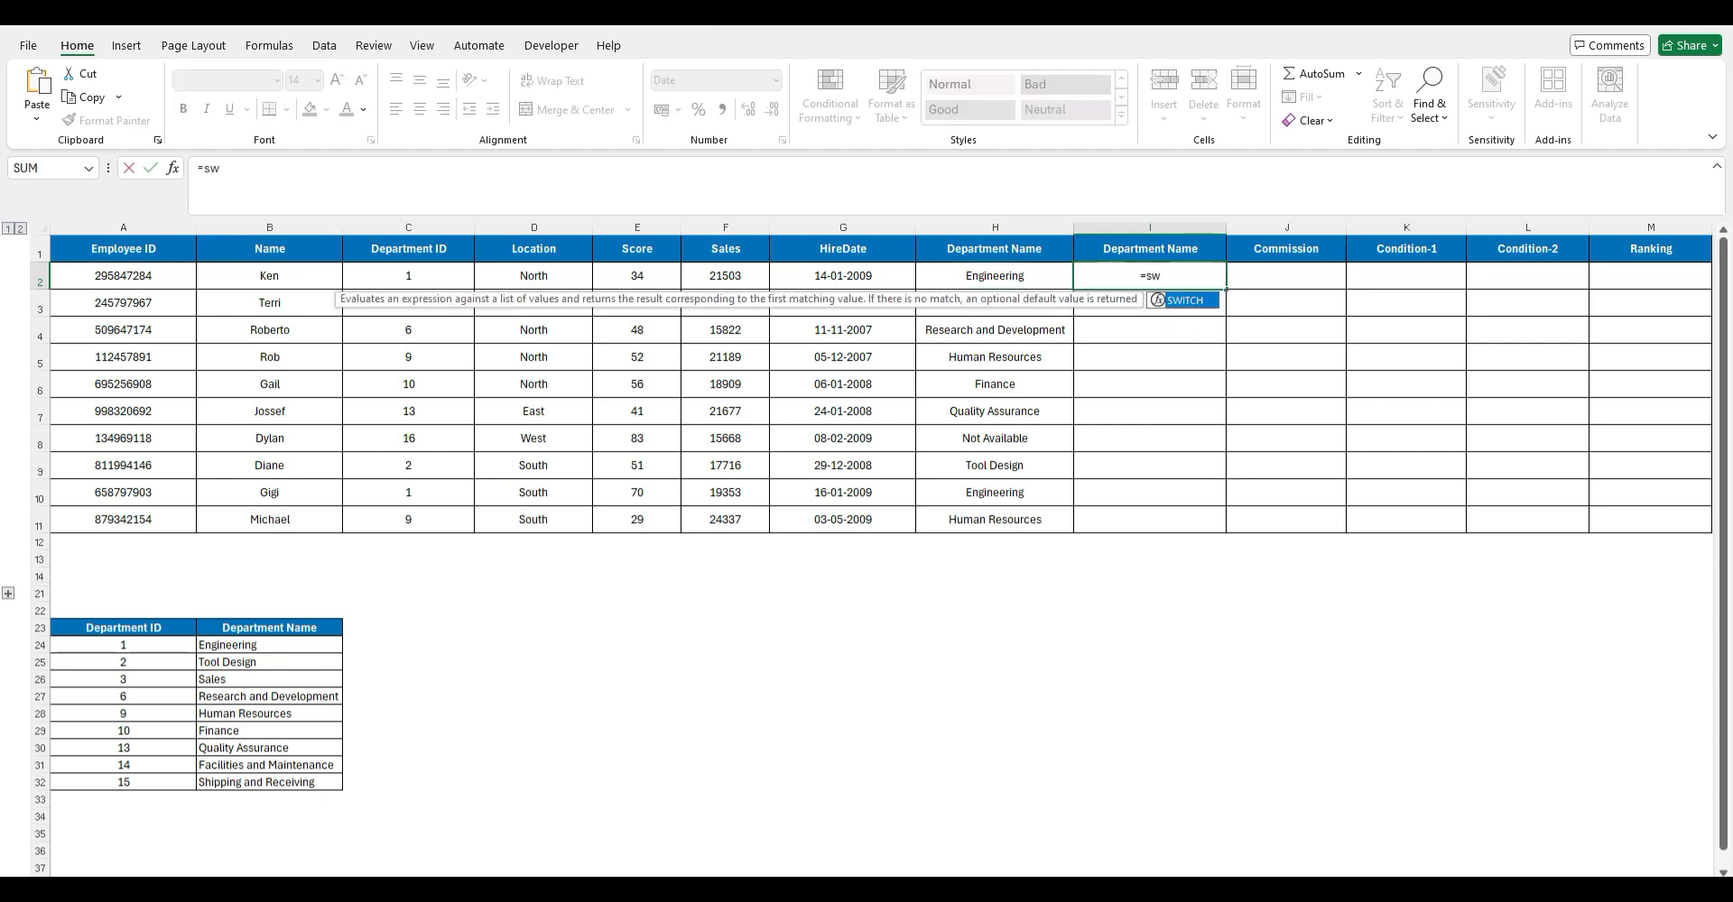
key("Tab")
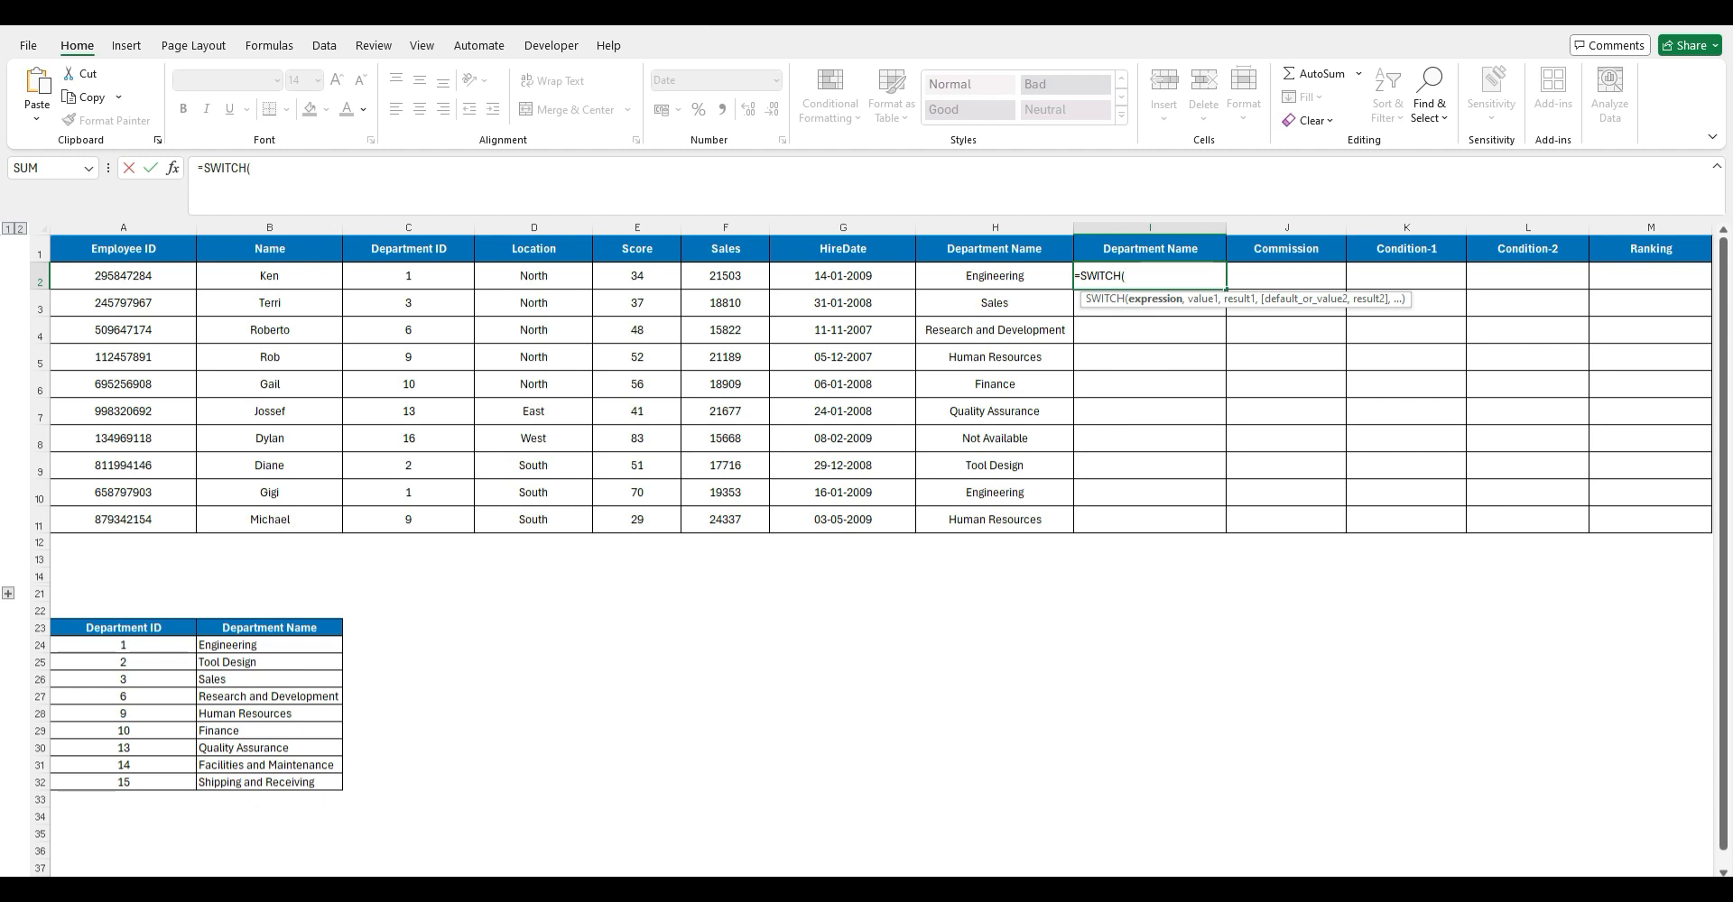
key("Left")
key("Left")
key("Left")
key("Left")
key("Left")
key("Left")
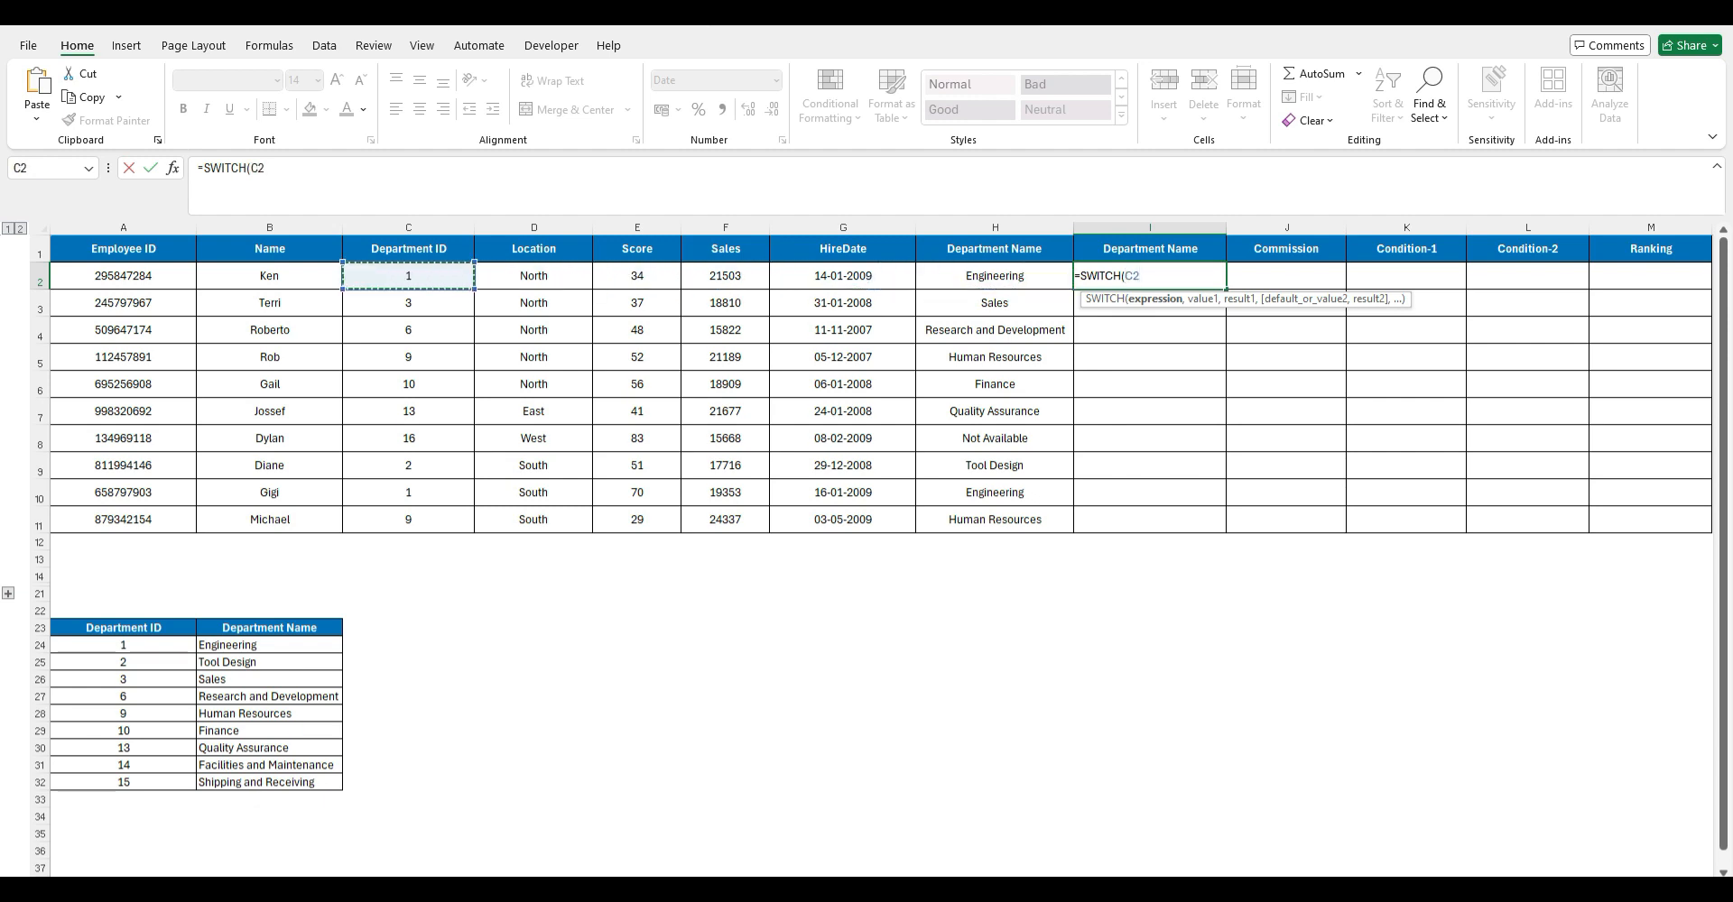
type(",")
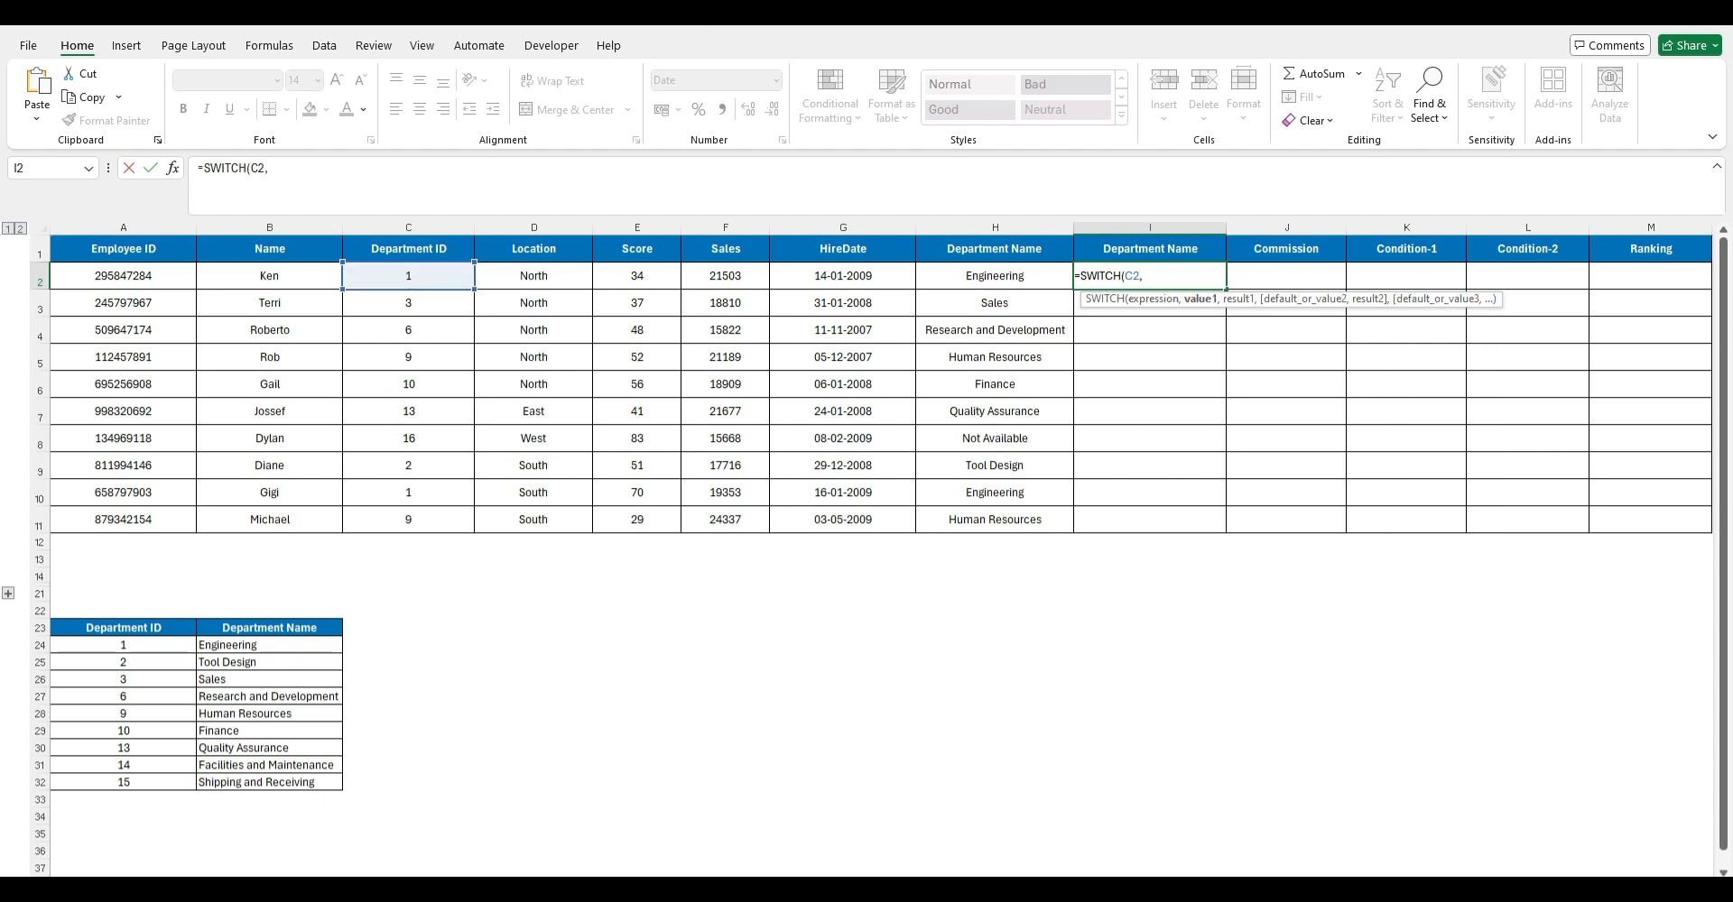
type("1,\"")
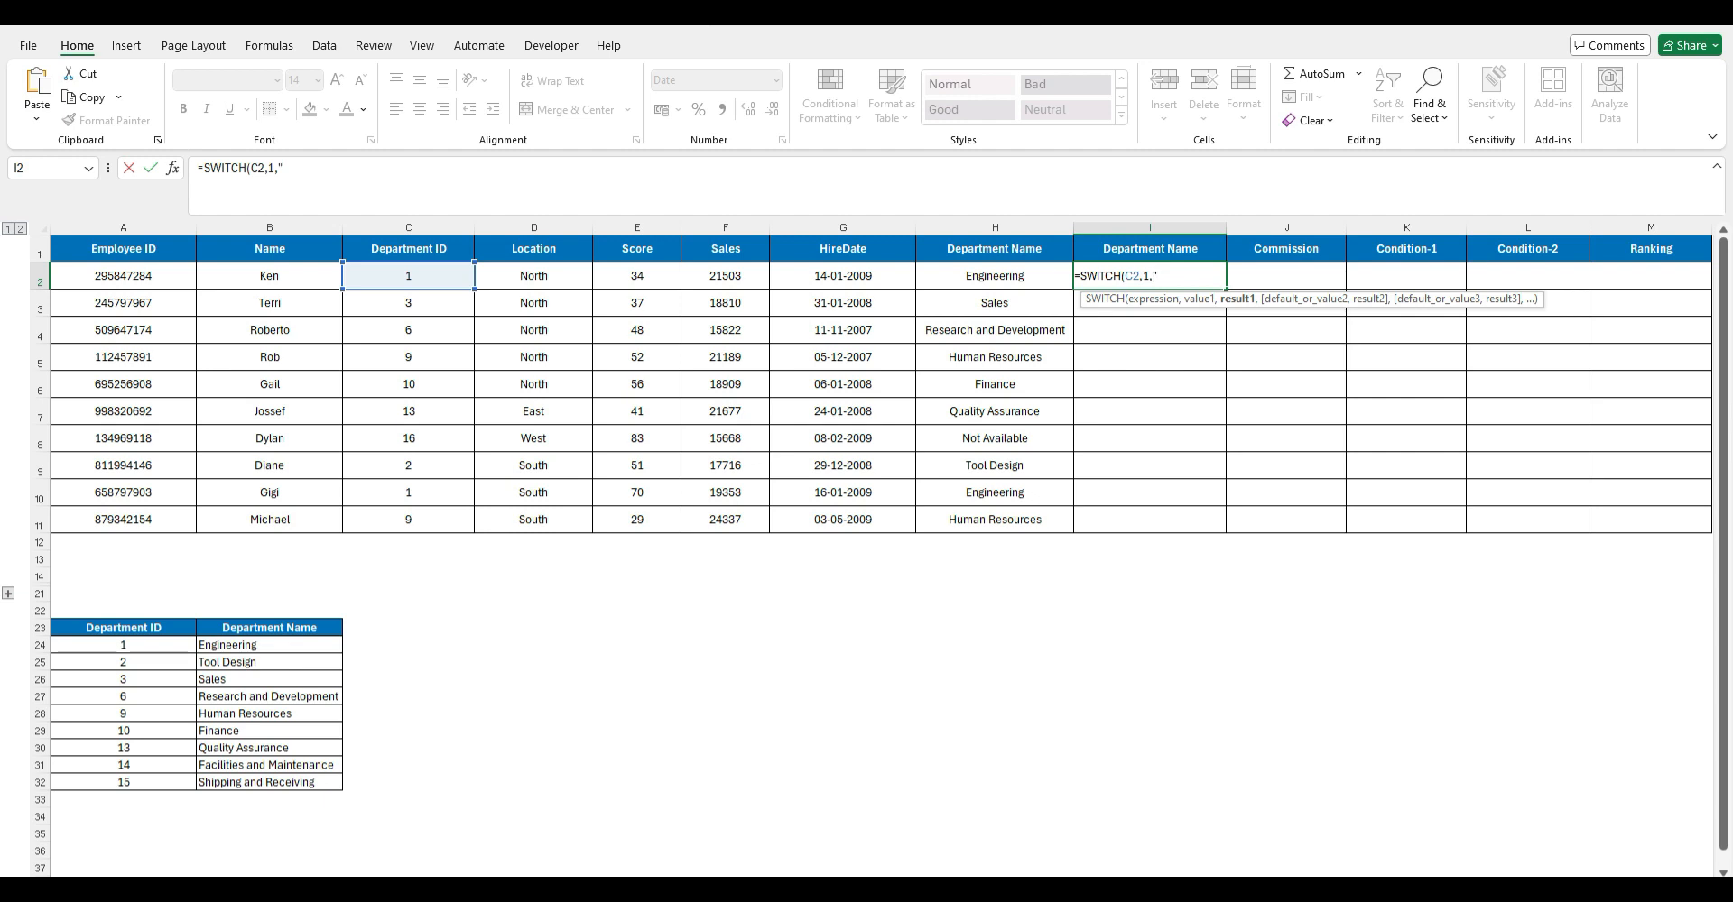
type("Engineering\",")
type(",2,\"Tool Design\",3,\"Sales\",6,\"Research and Development\",9,\"Human Resources\",10,\"Finance\",13,\"Quality Assurance\",14,\"Facilities and Maintenance\",15,\"Shipping and Receiving\",\"Not Available\")")
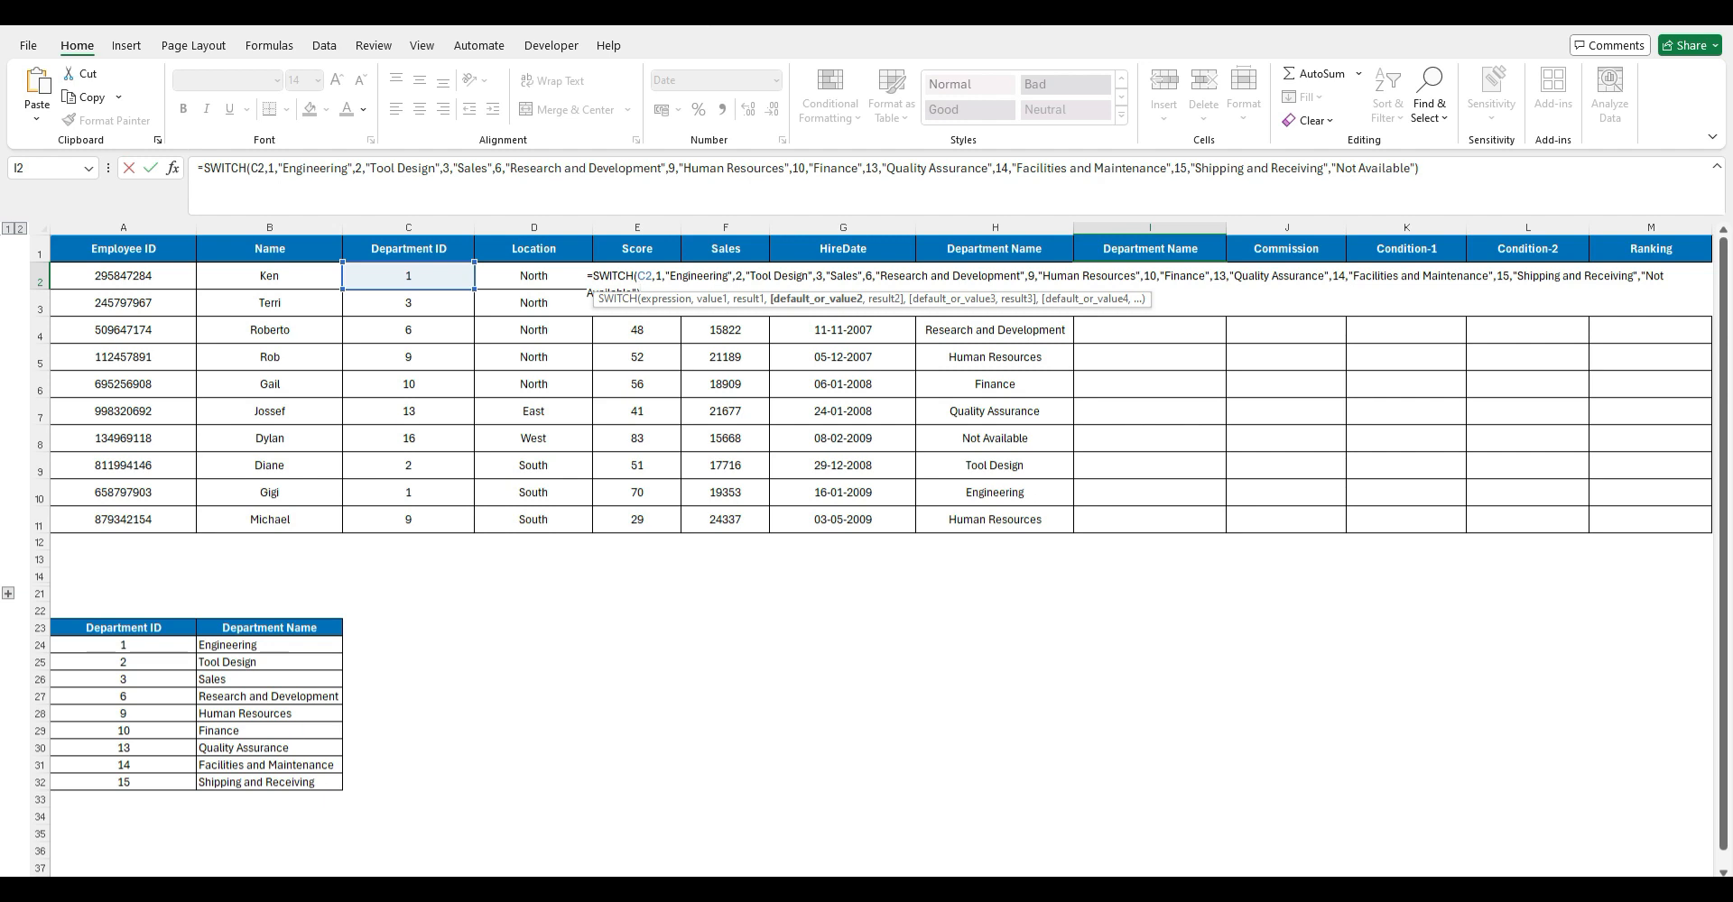
key("Return")
Step: Fill the SWITCH formula from I2 down to I11
key("Up")
key("Left")
key("ctrl+Down")
key("Right")
key("ctrl+shift+Up")
key("ctrl+d")
Step: Compare the nested IF formula in H2 with the SWITCH formula in I2
key("Up")
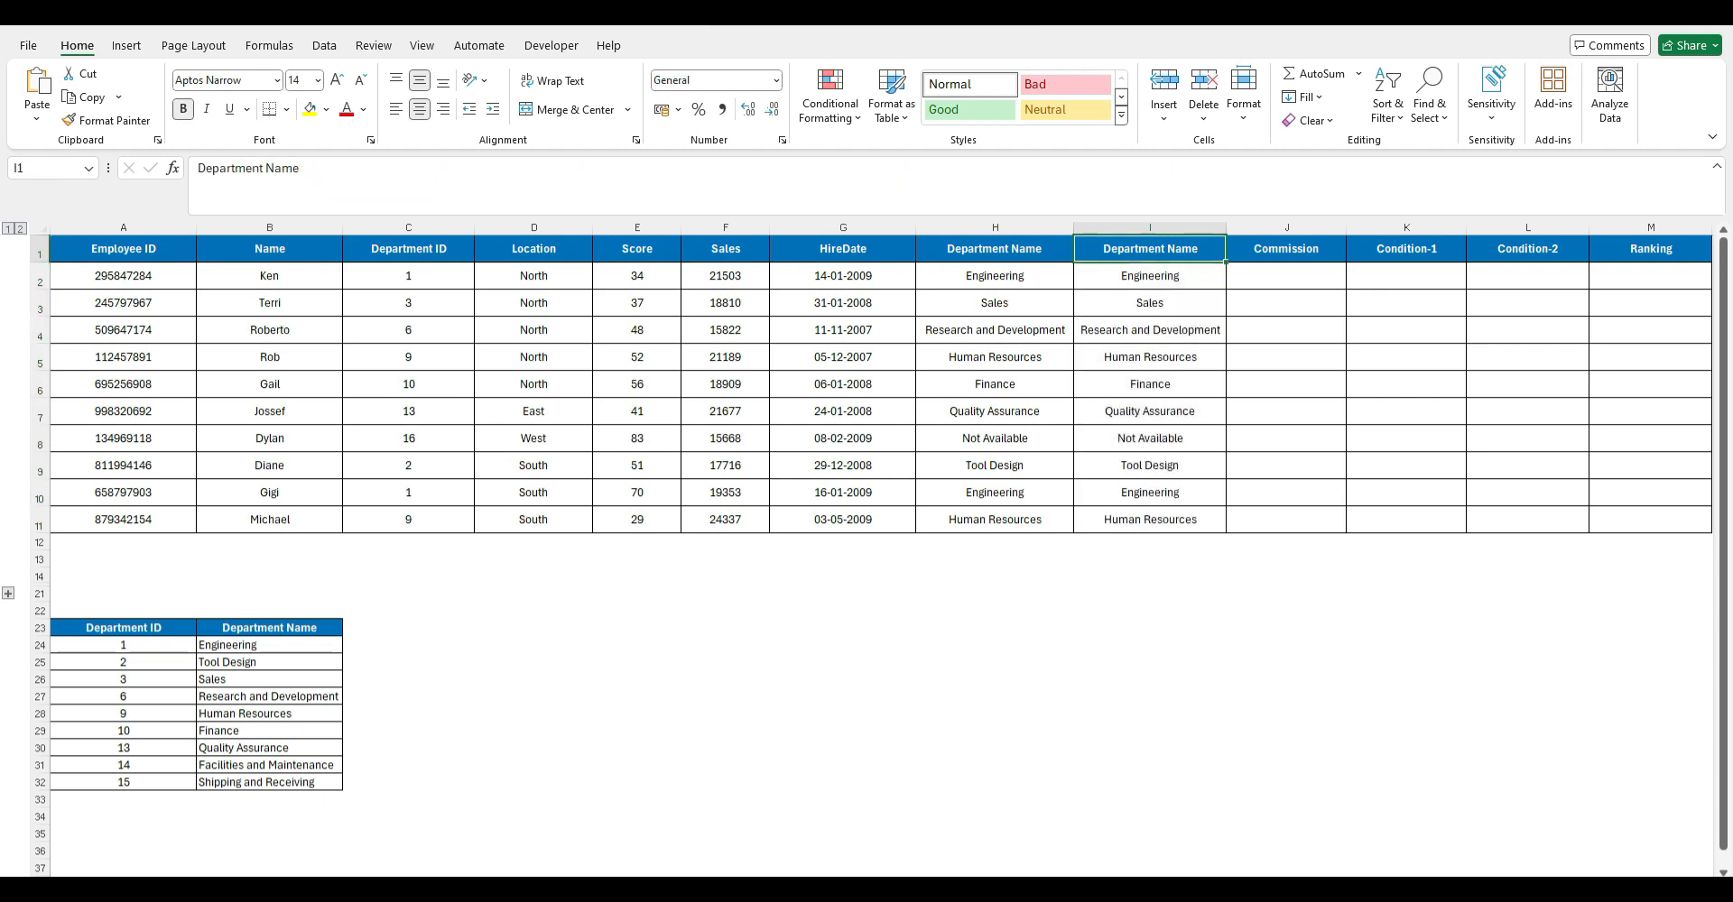
key("Left")
key("Down")
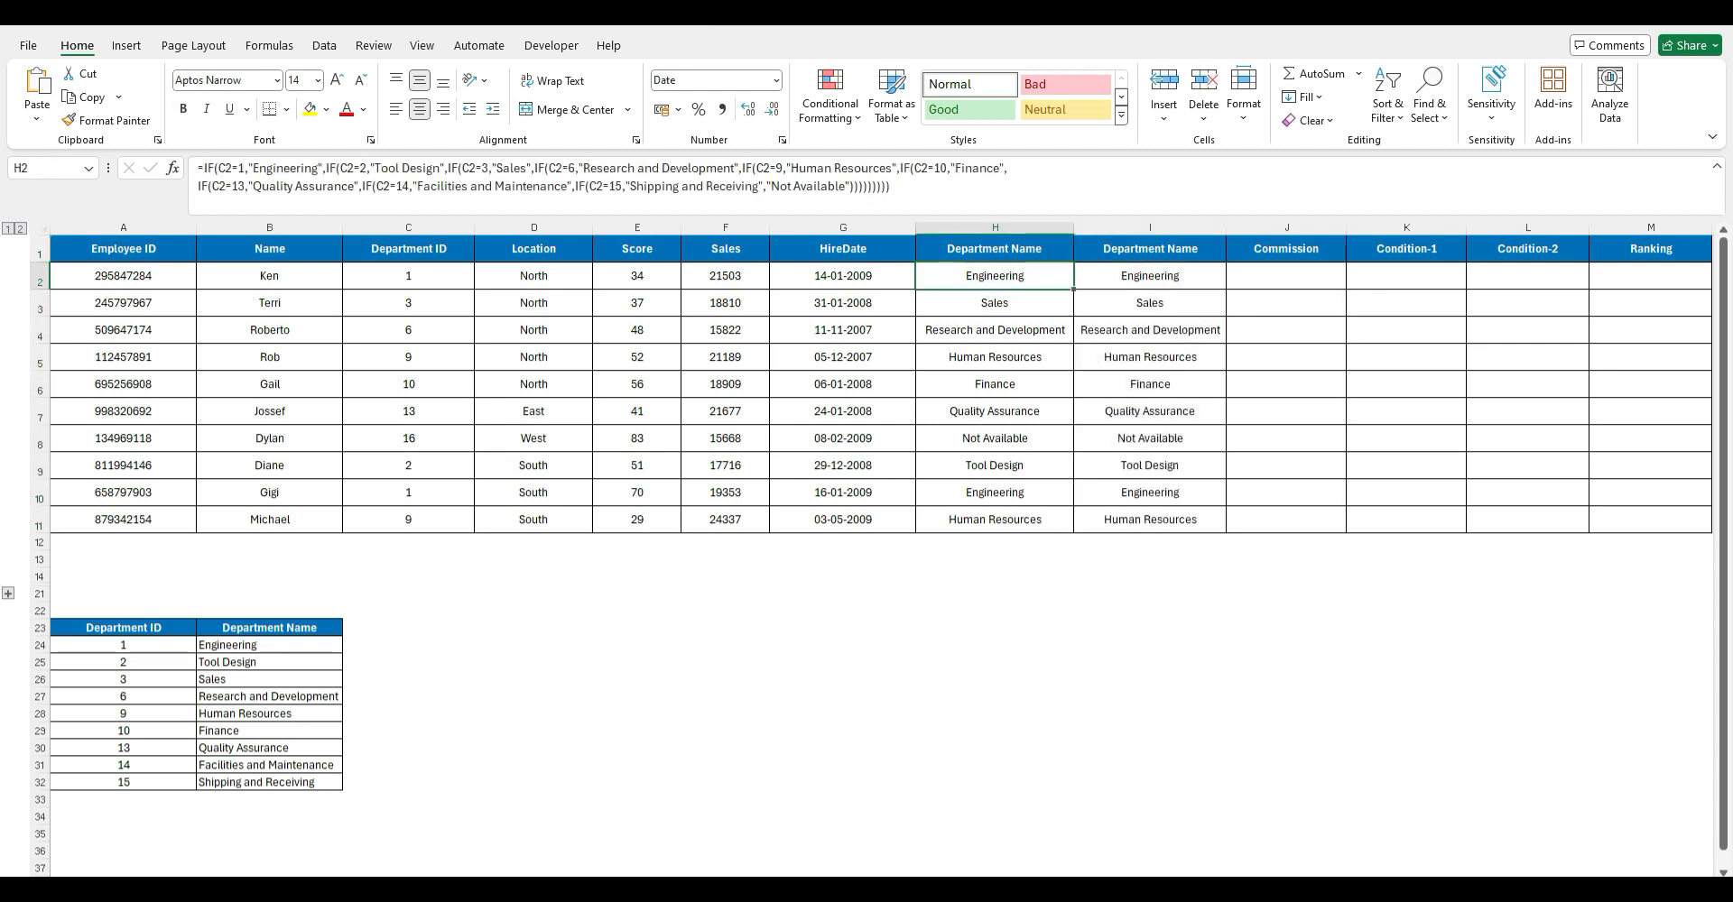
key("Right")
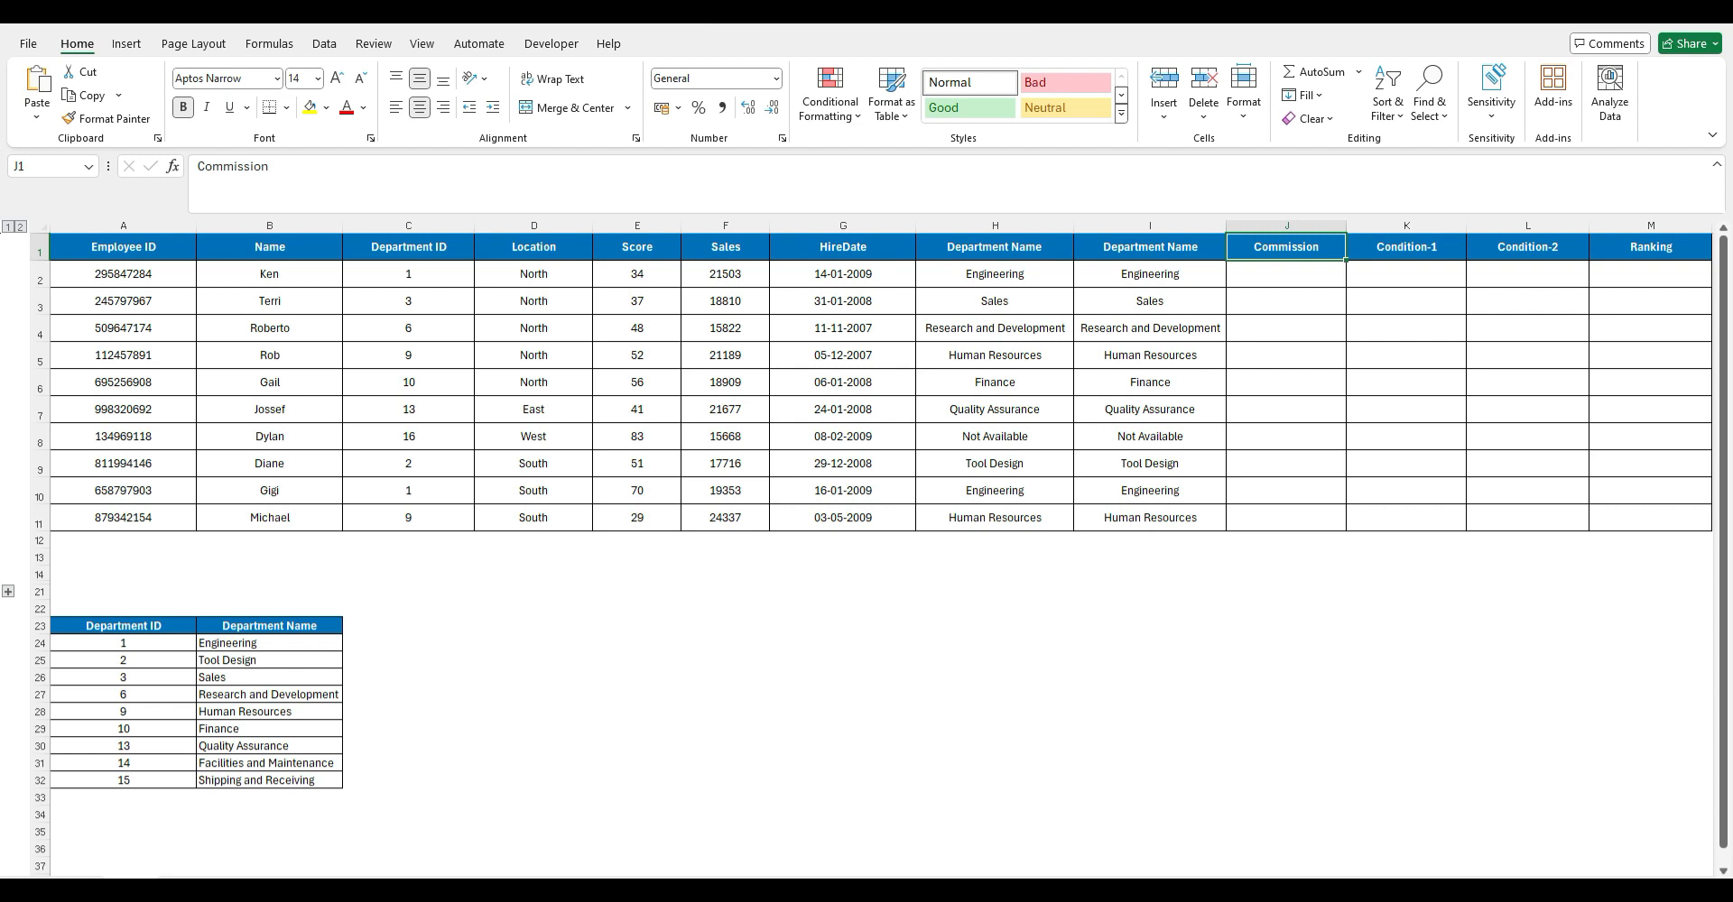
Step: Expand the collapsed rows 15–20 to consult the commission rates, and enter =SWITCH(D2,"North",10%,"South",15%,"East",8%,12%) in J2
left_click(8, 592)
left_click_drag(843, 596, 993, 668)
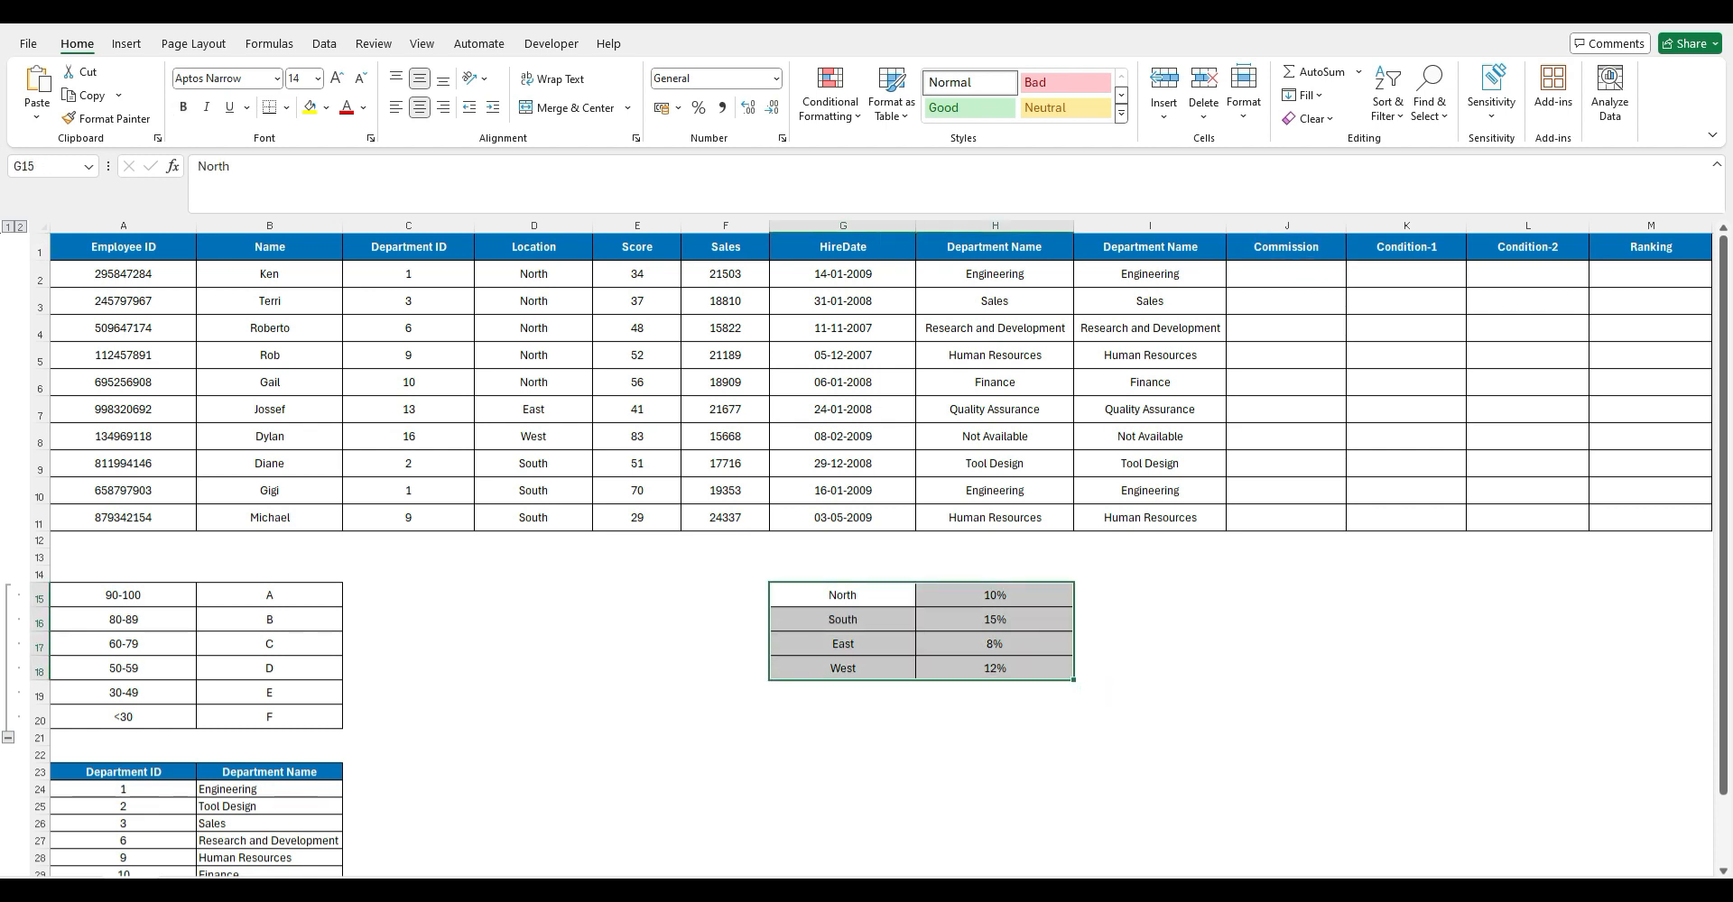
left_click(1286, 275)
type("=")
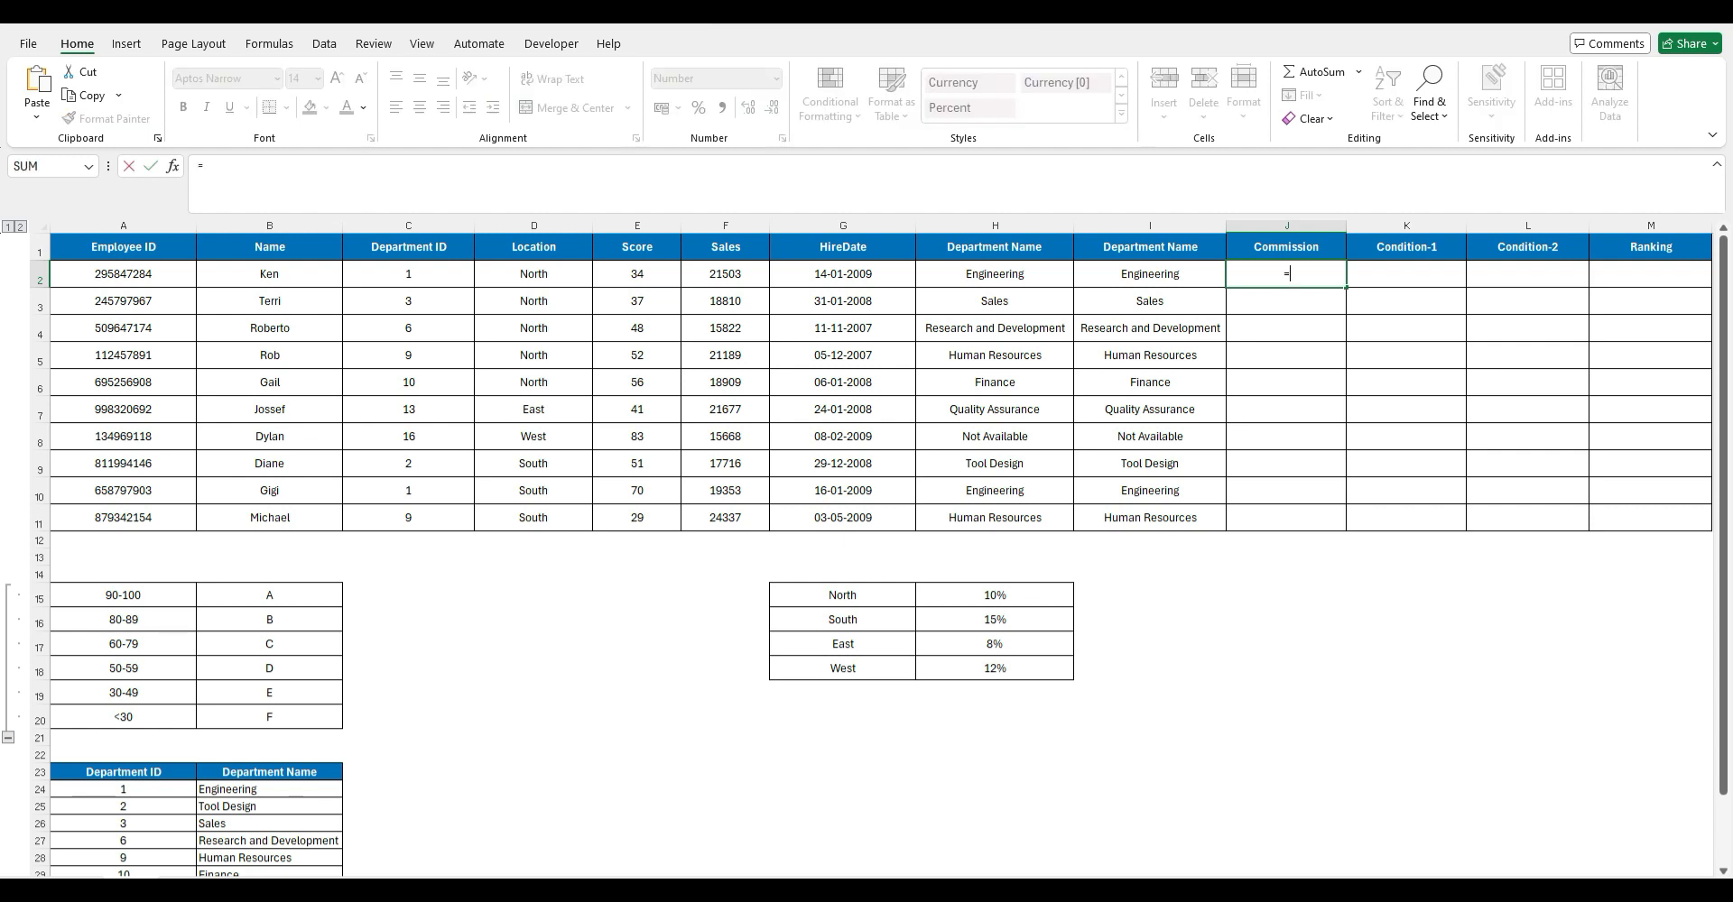
type("sw")
key("Tab")
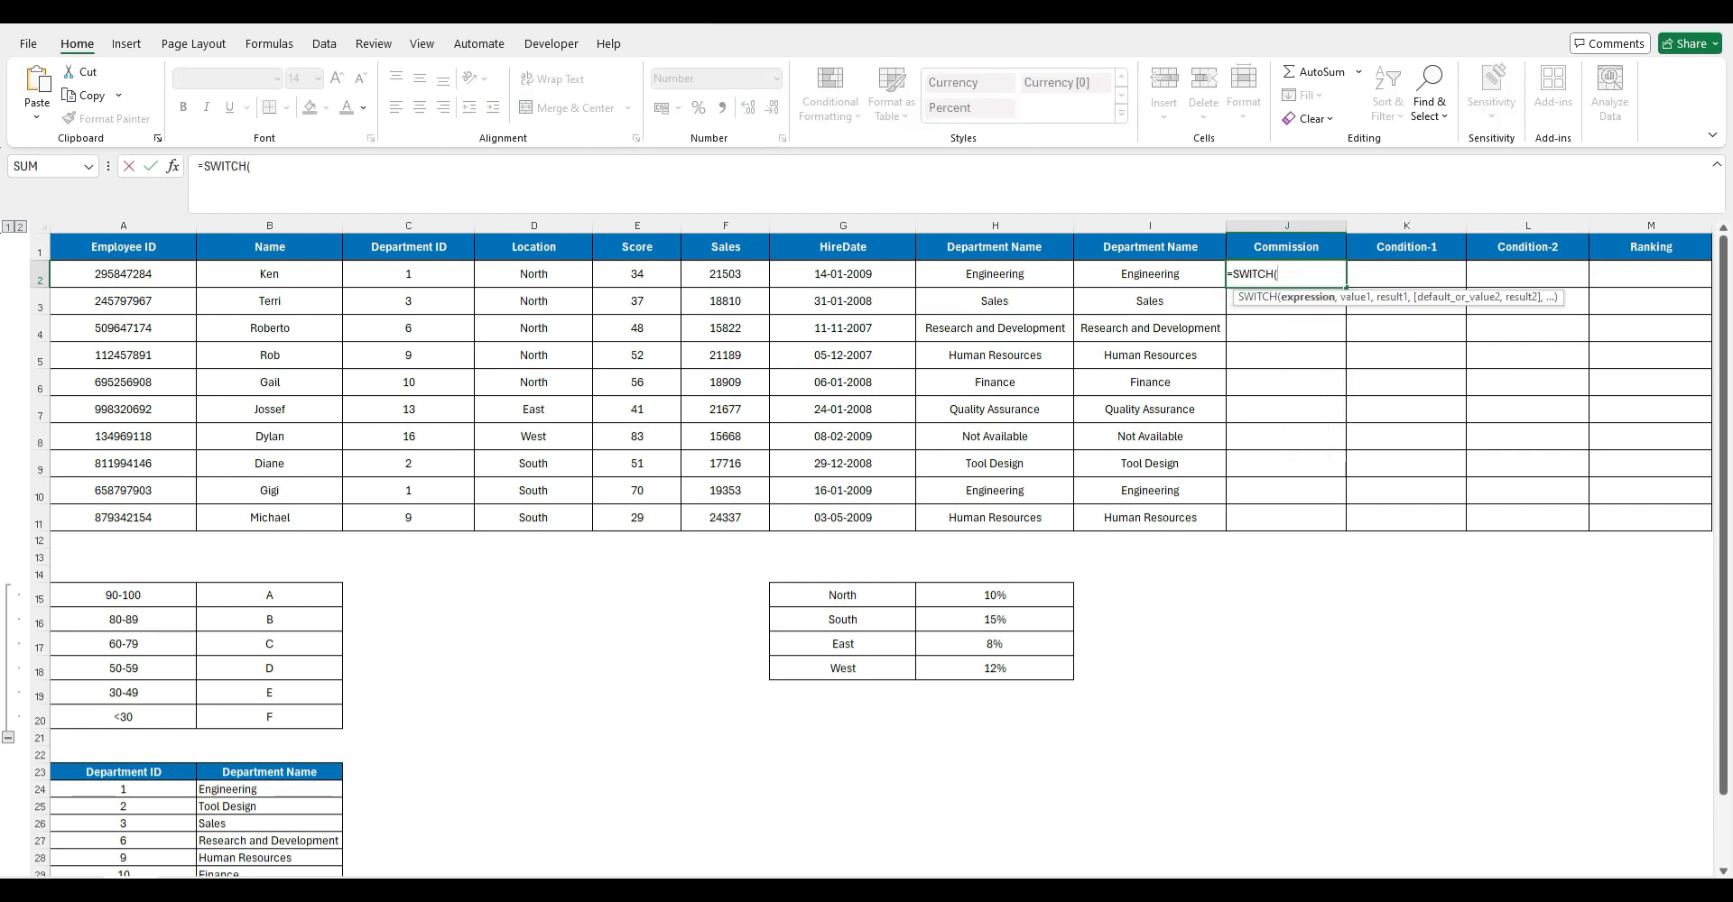
key("Left")
key("Left")
key("Left")
key("Left")
key("Left")
key("Left")
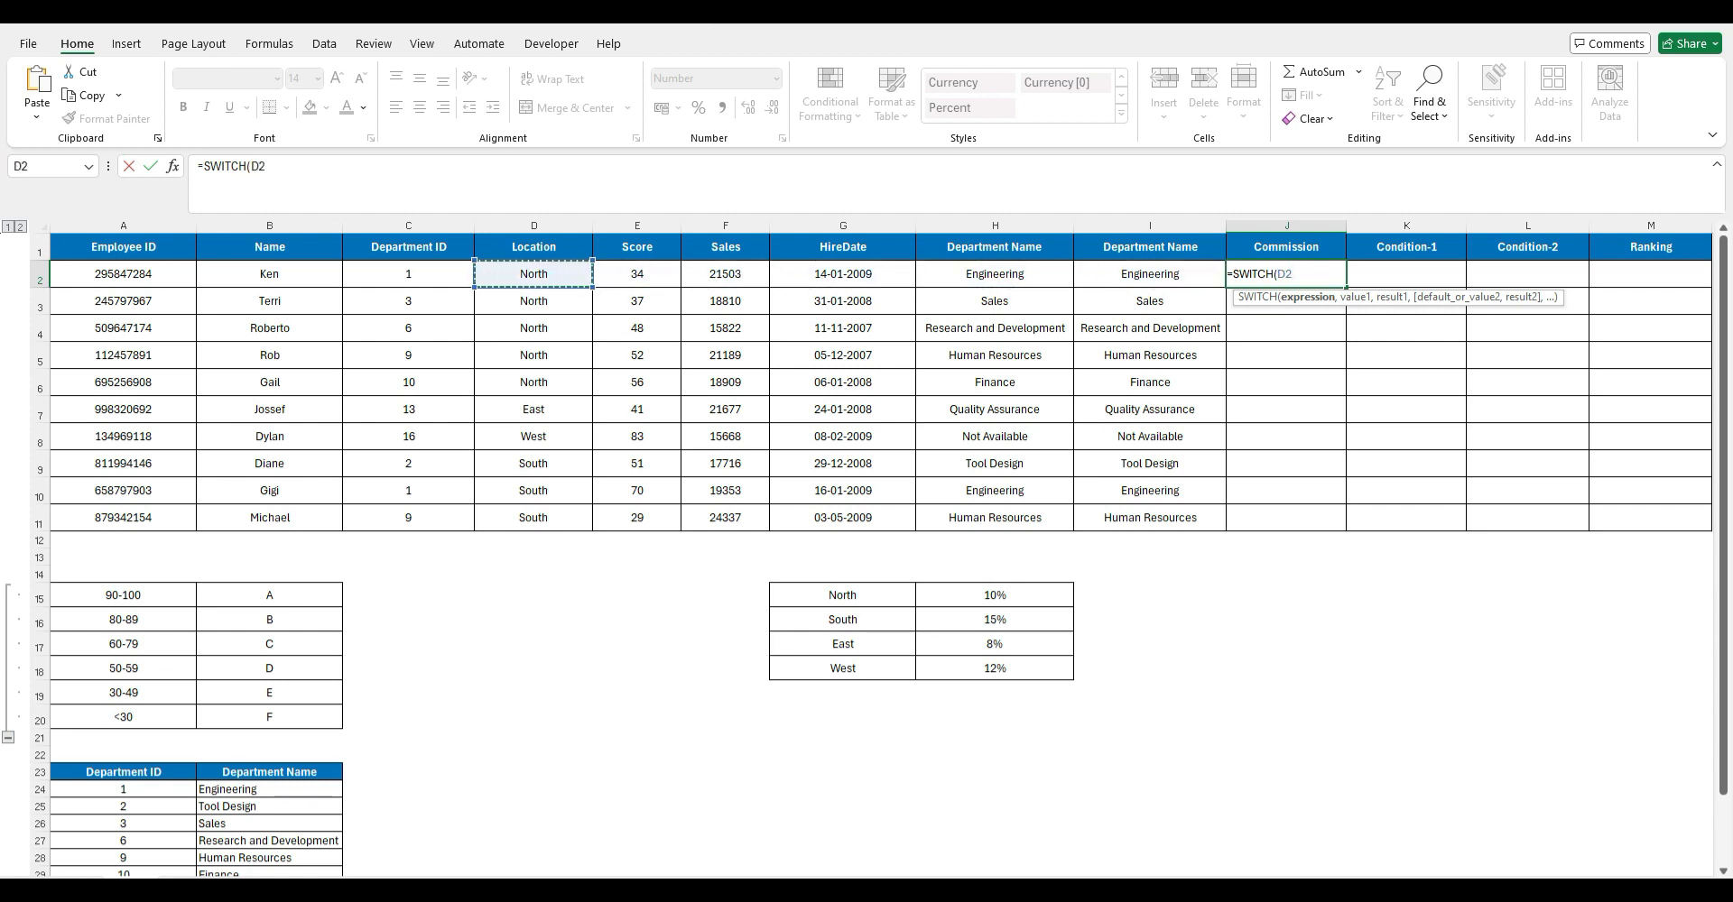
type(",\"North\",10%,\"South\",15%,\"East\",8%,12%)")
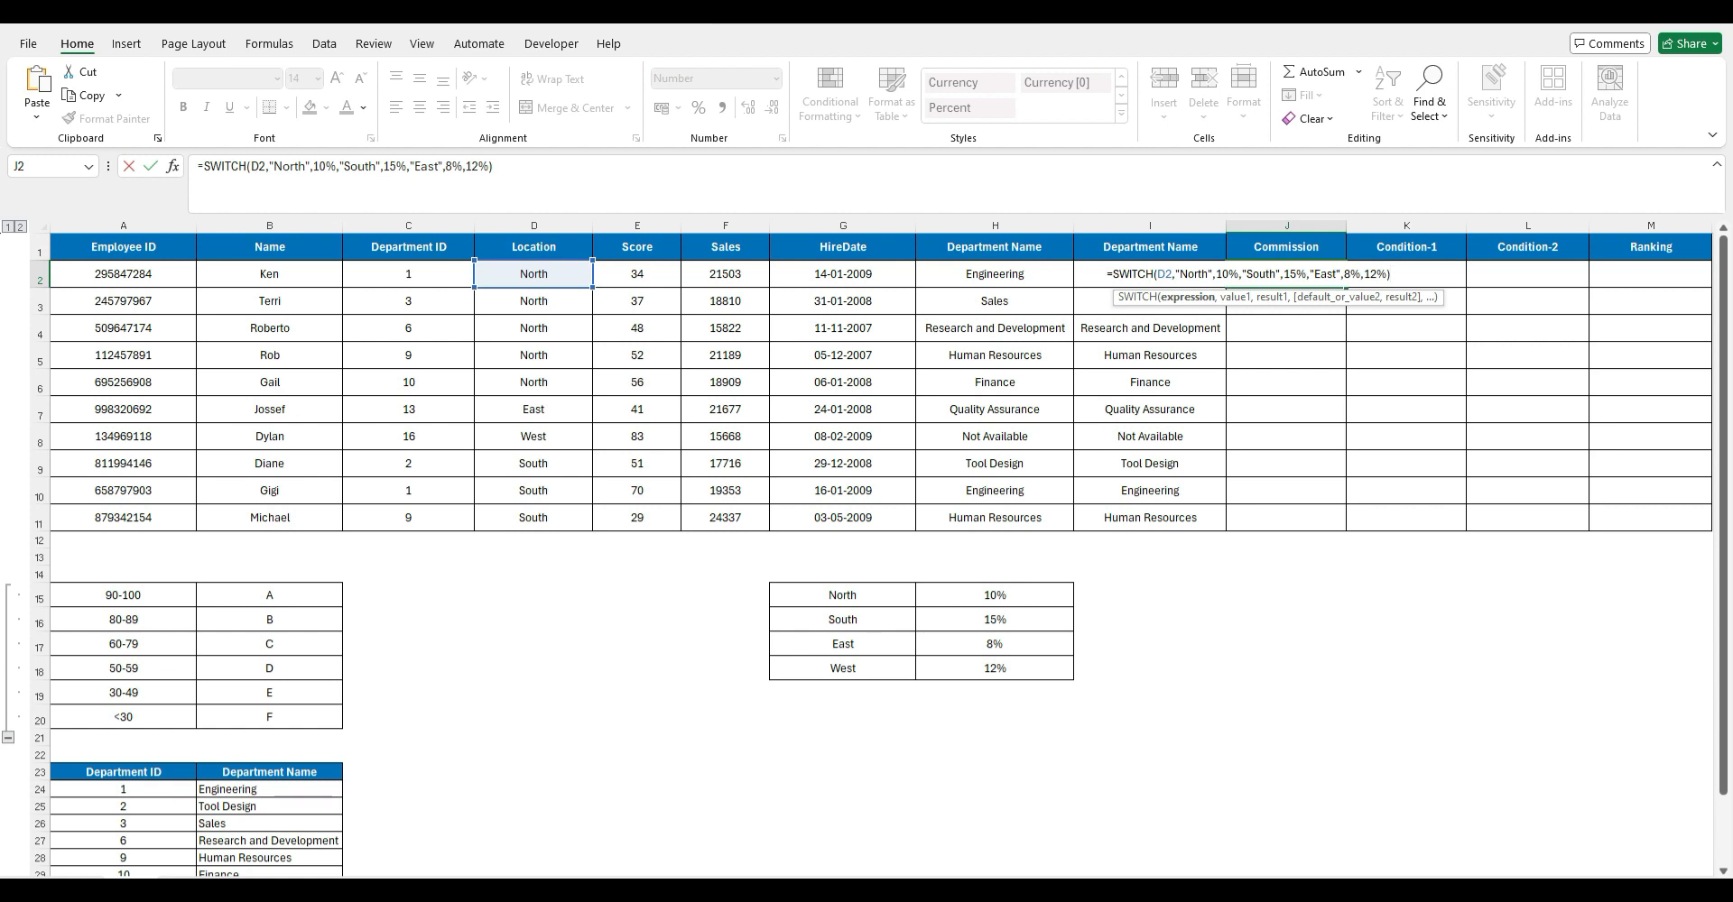
key("Return")
Step: Fill the commission rate formula from J2 down to J11 and try the percentage format on the filled cells
key("Up")
key("Left")
key("ctrl+Down")
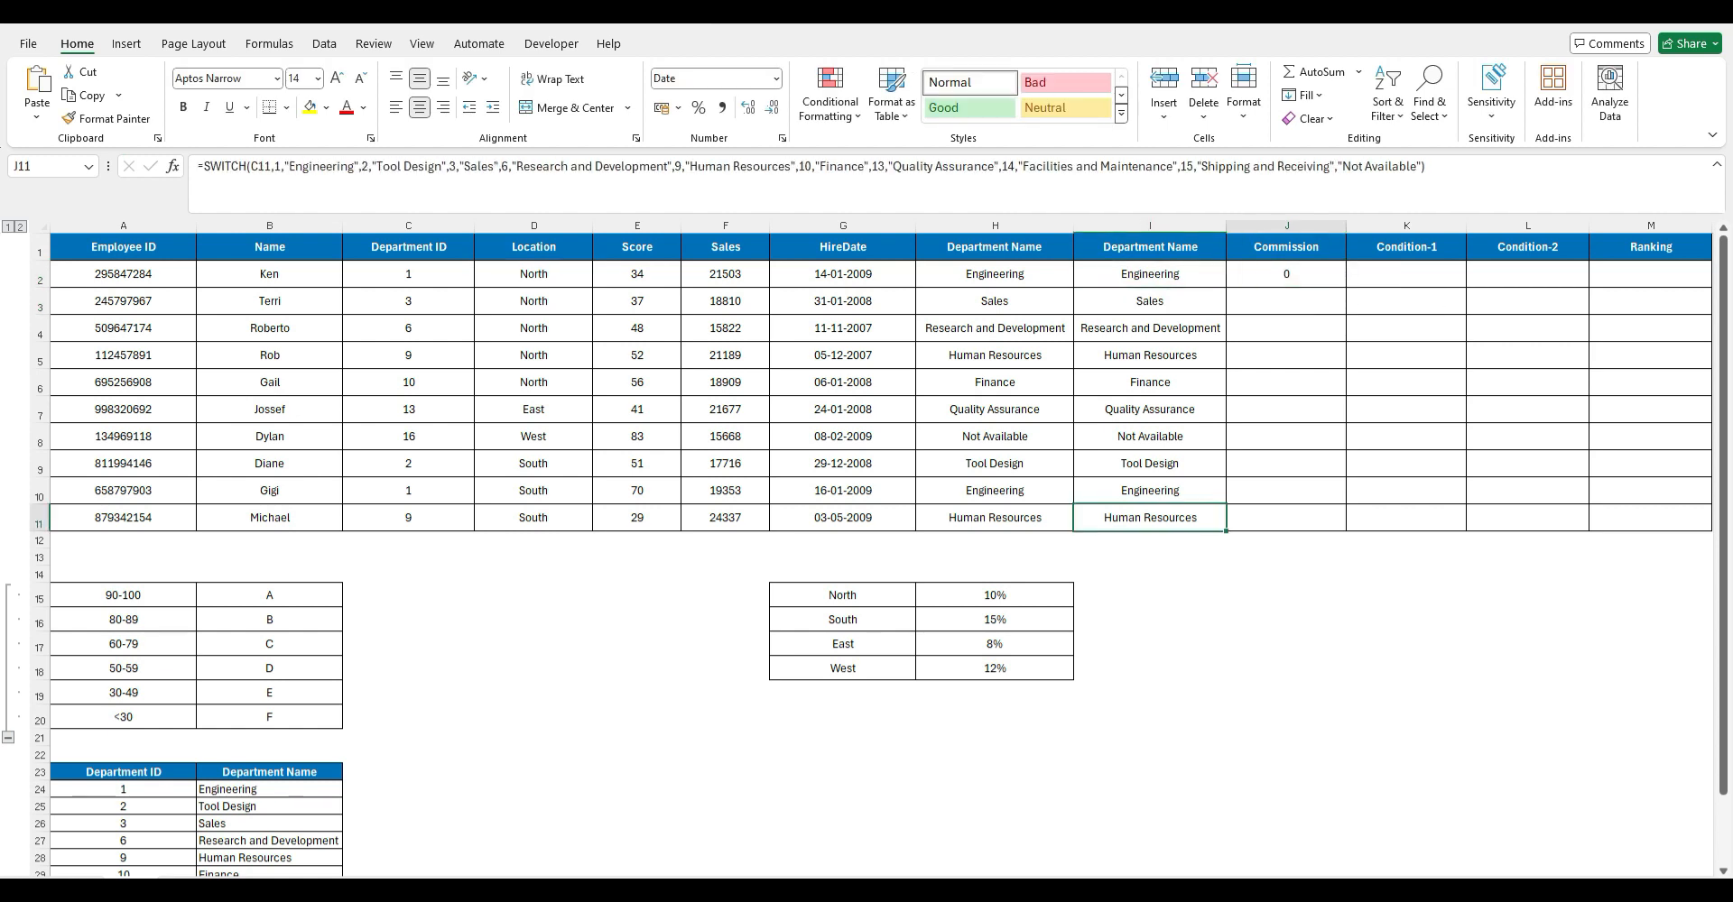
key("Right")
key("ctrl+shift+Up")
key("ctrl+d")
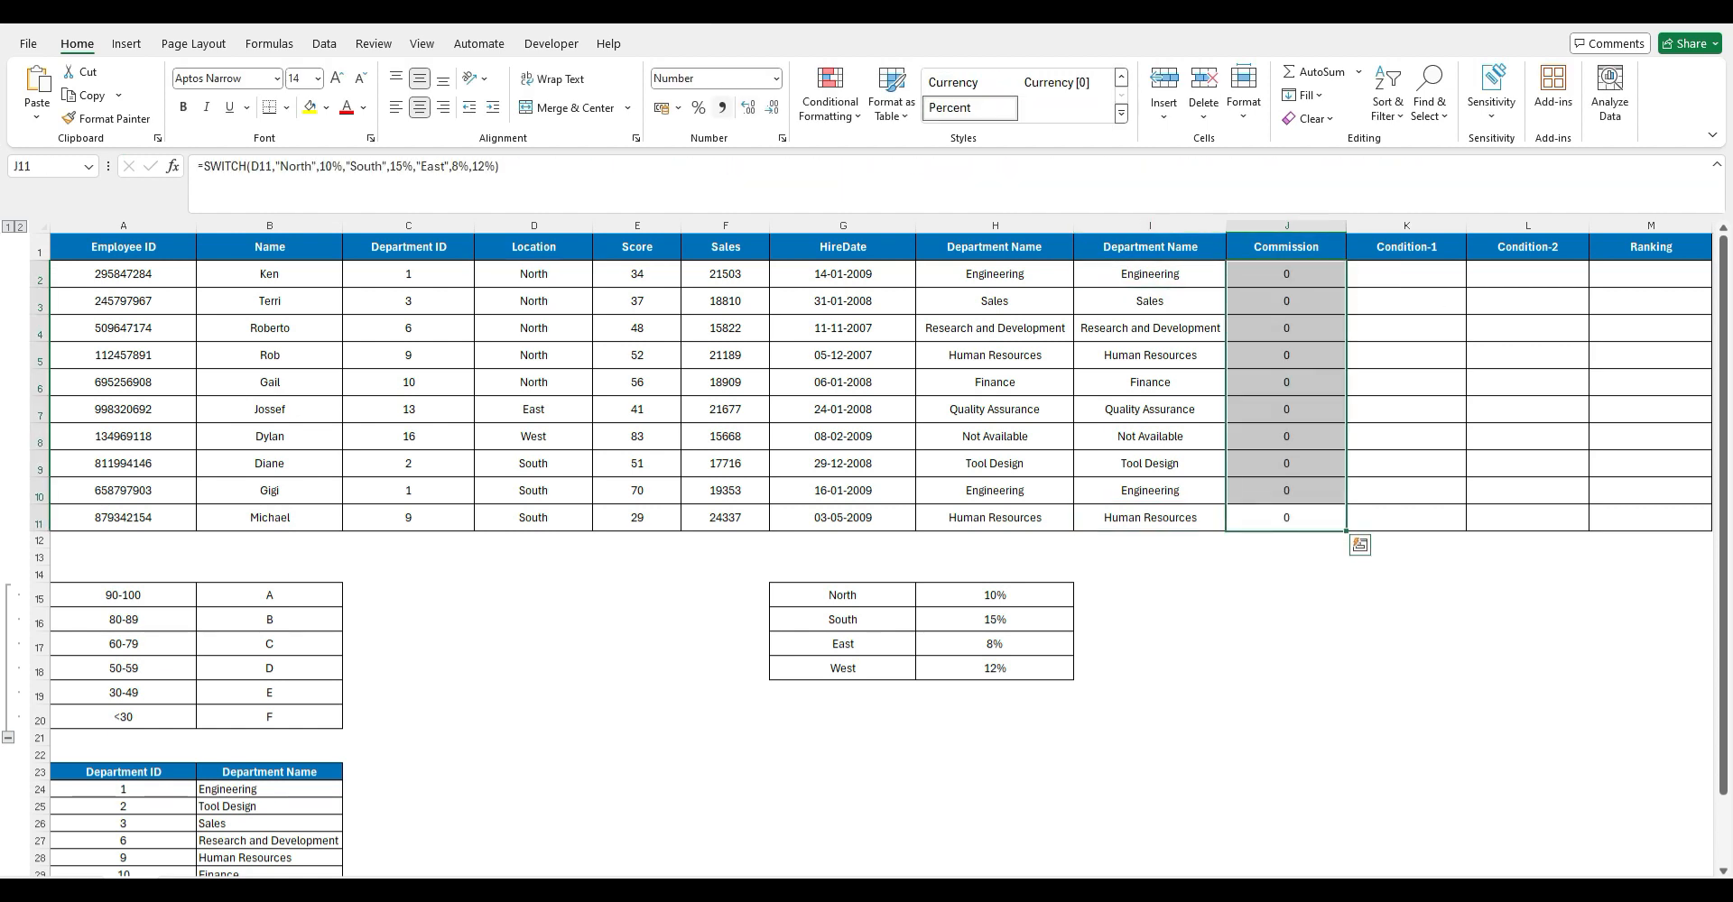
left_click(698, 108)
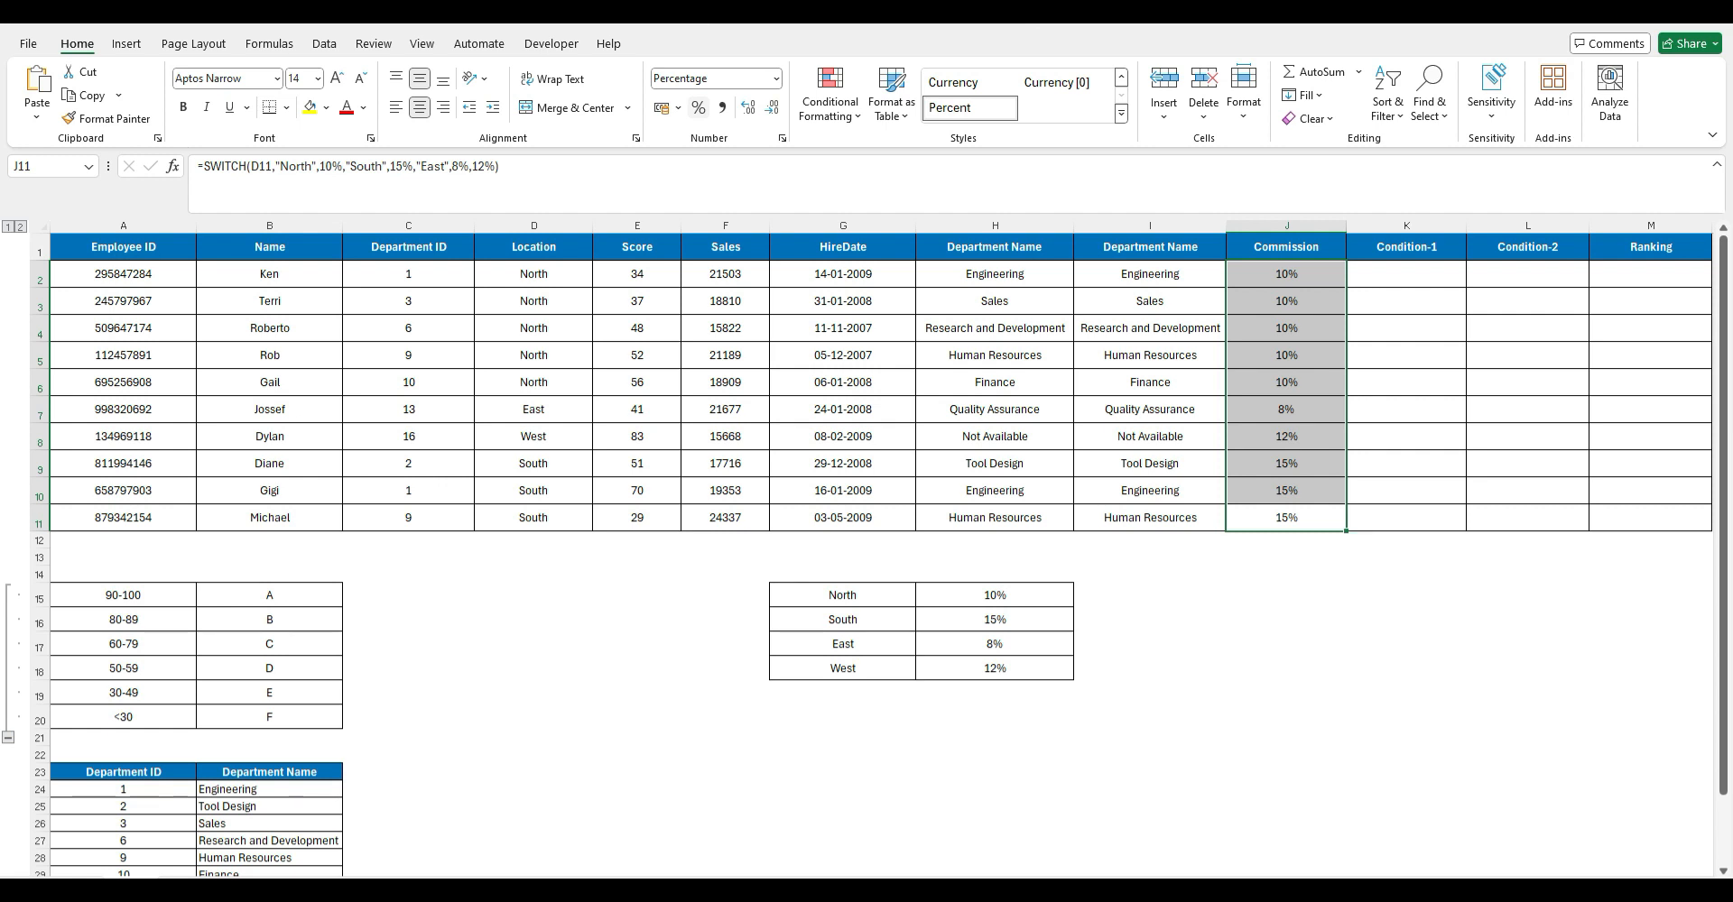
key("ctrl+z")
Step: Multiply the SWITCH result in J2 by the sales value in F2 and fill the updated formula down to J11
key("ctrl+Up")
key("Down")
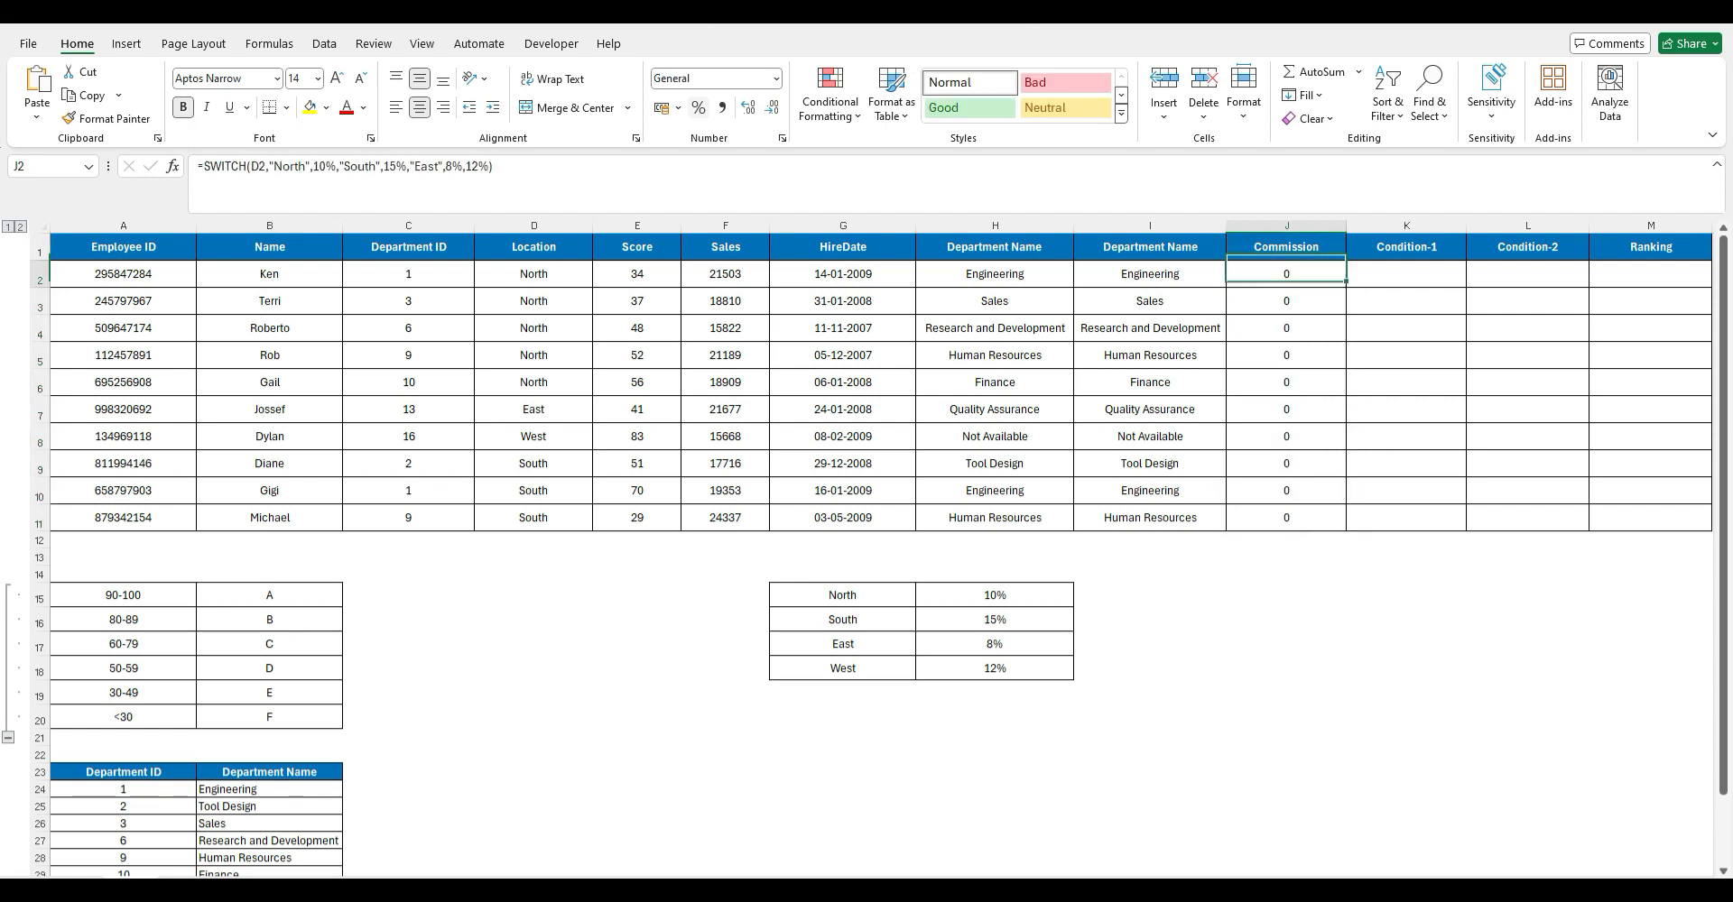
key("F2")
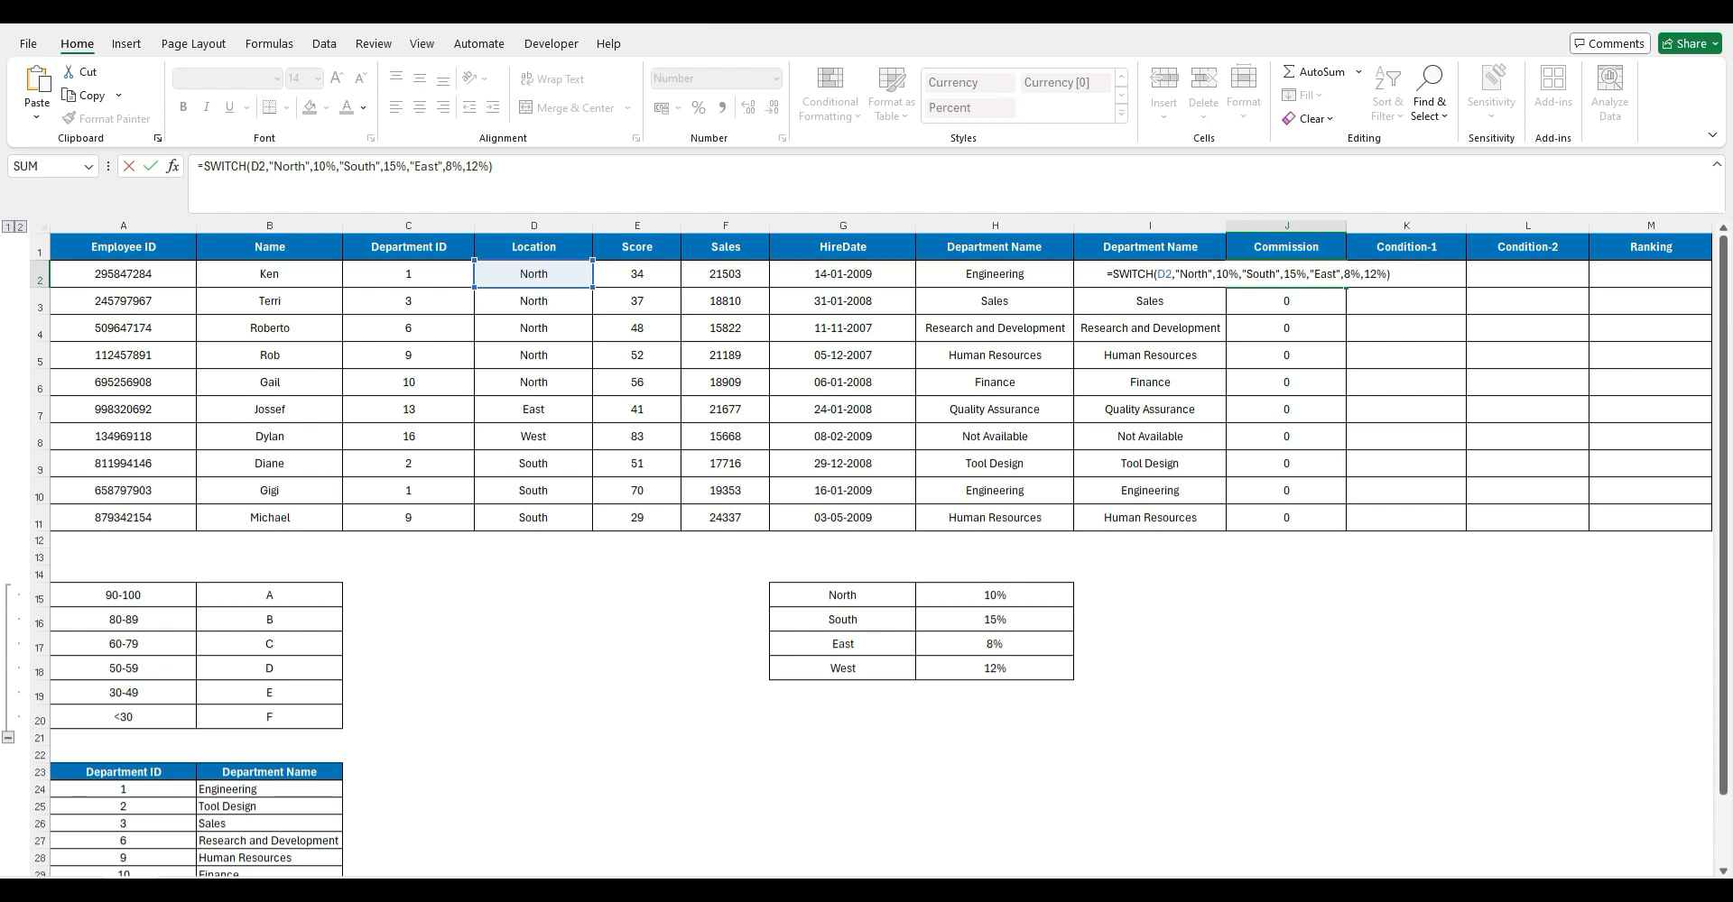
type("F2*")
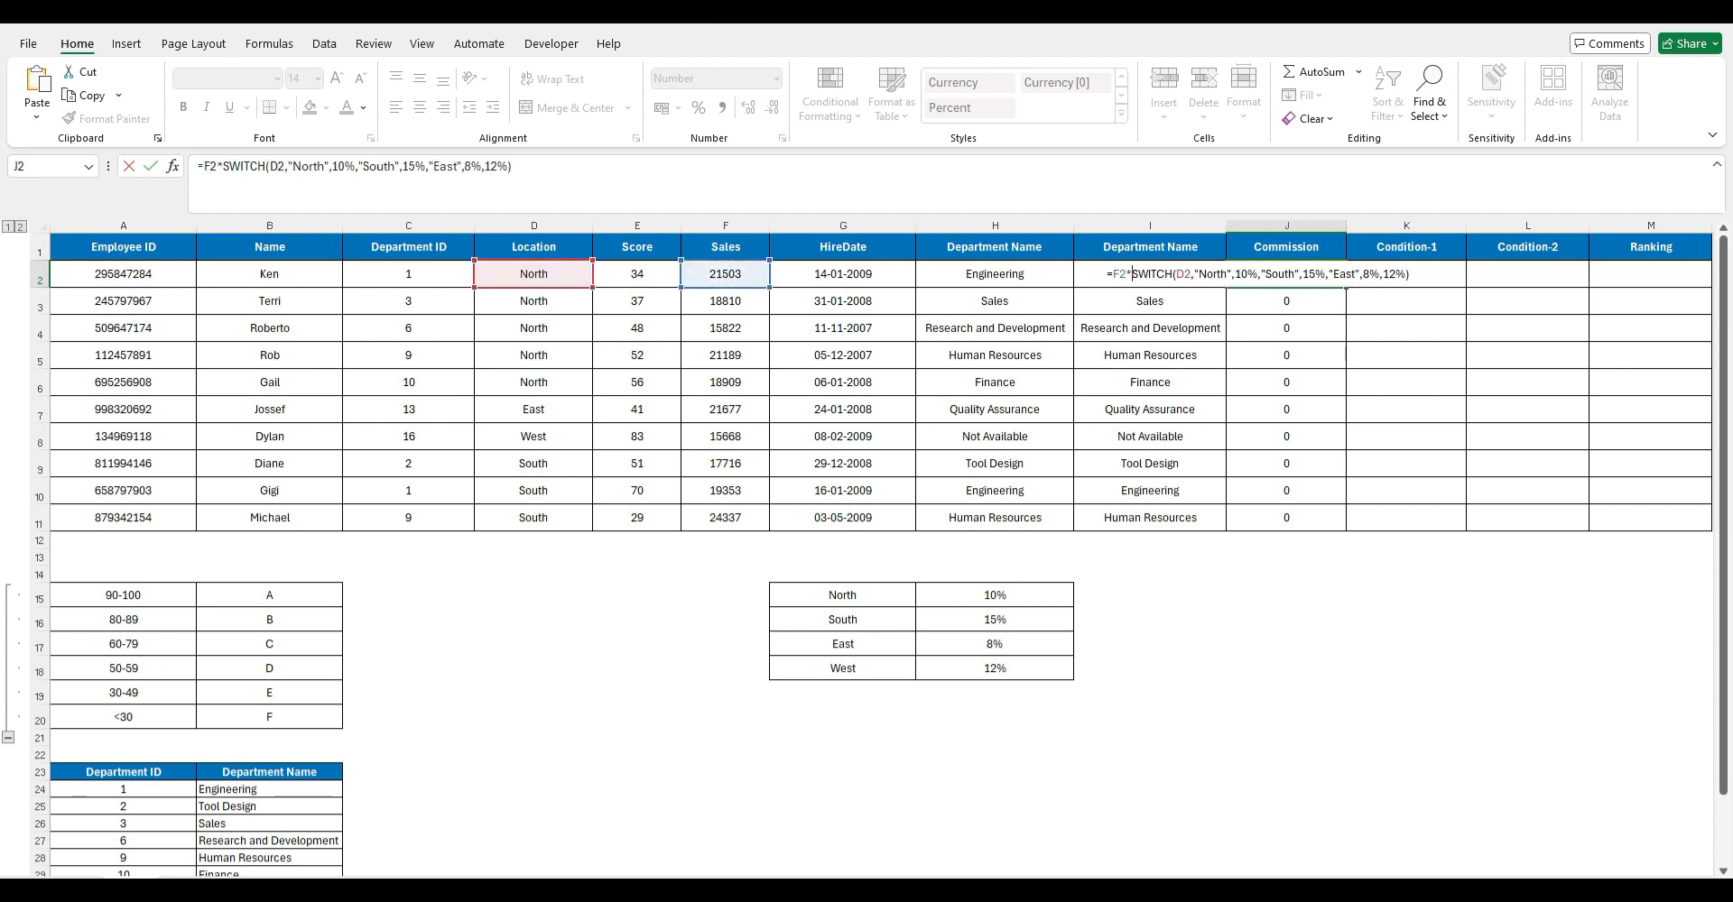
key("ctrl+Return")
key("ctrl+shift+Down")
key("ctrl+d")
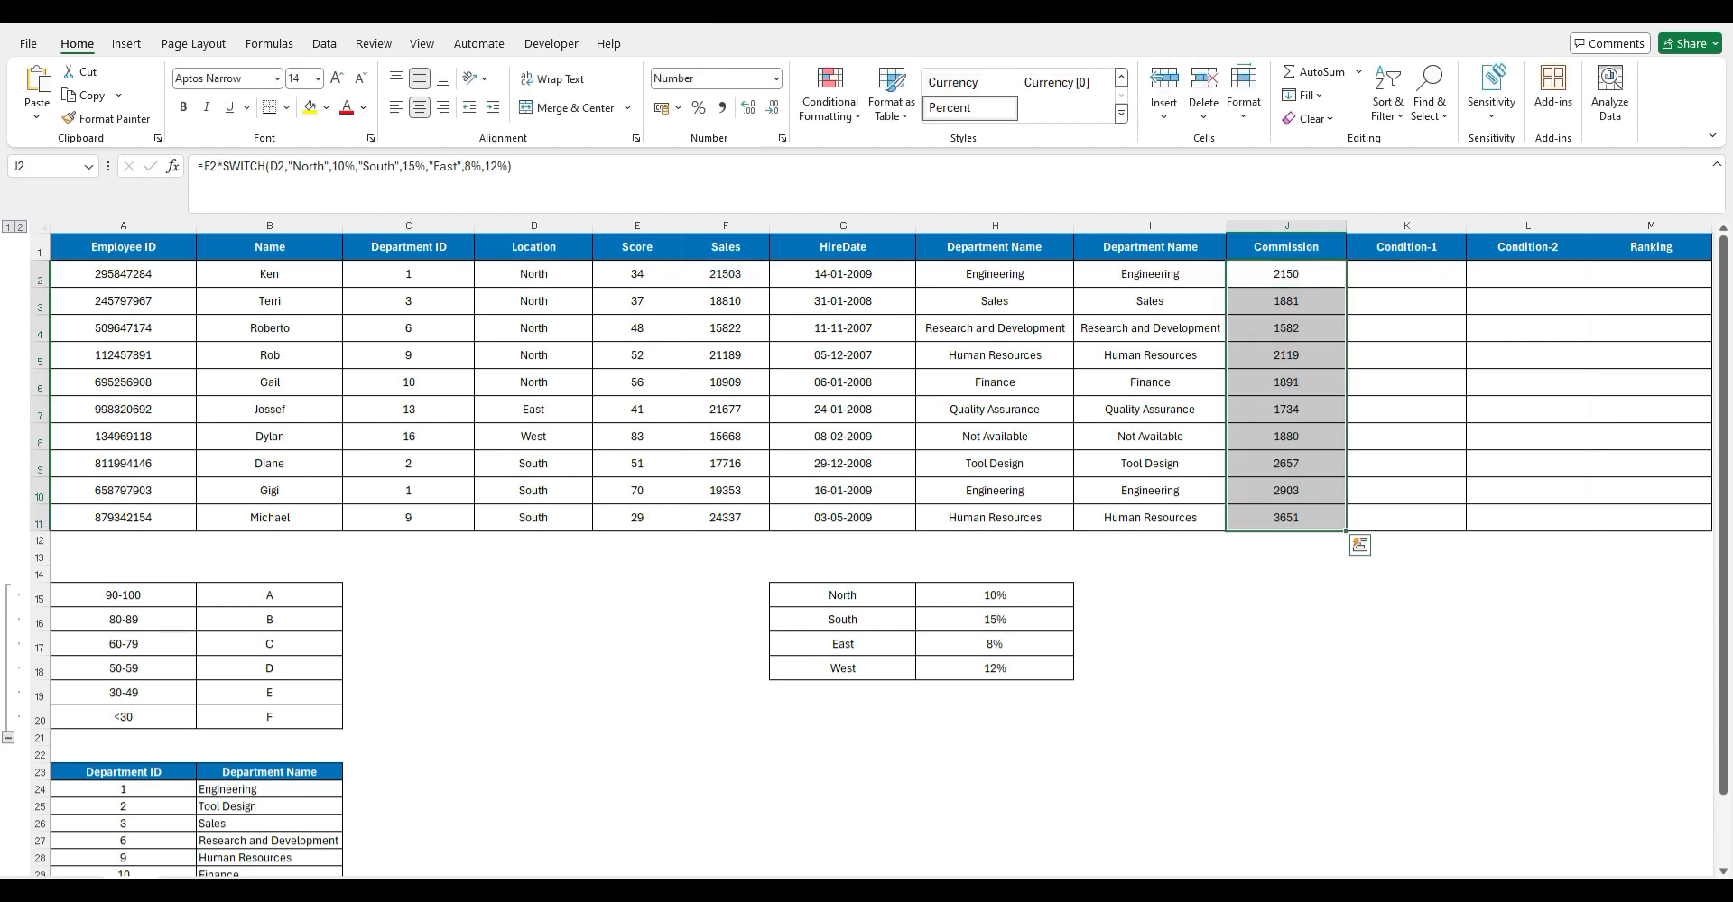
key("ctrl+Up")
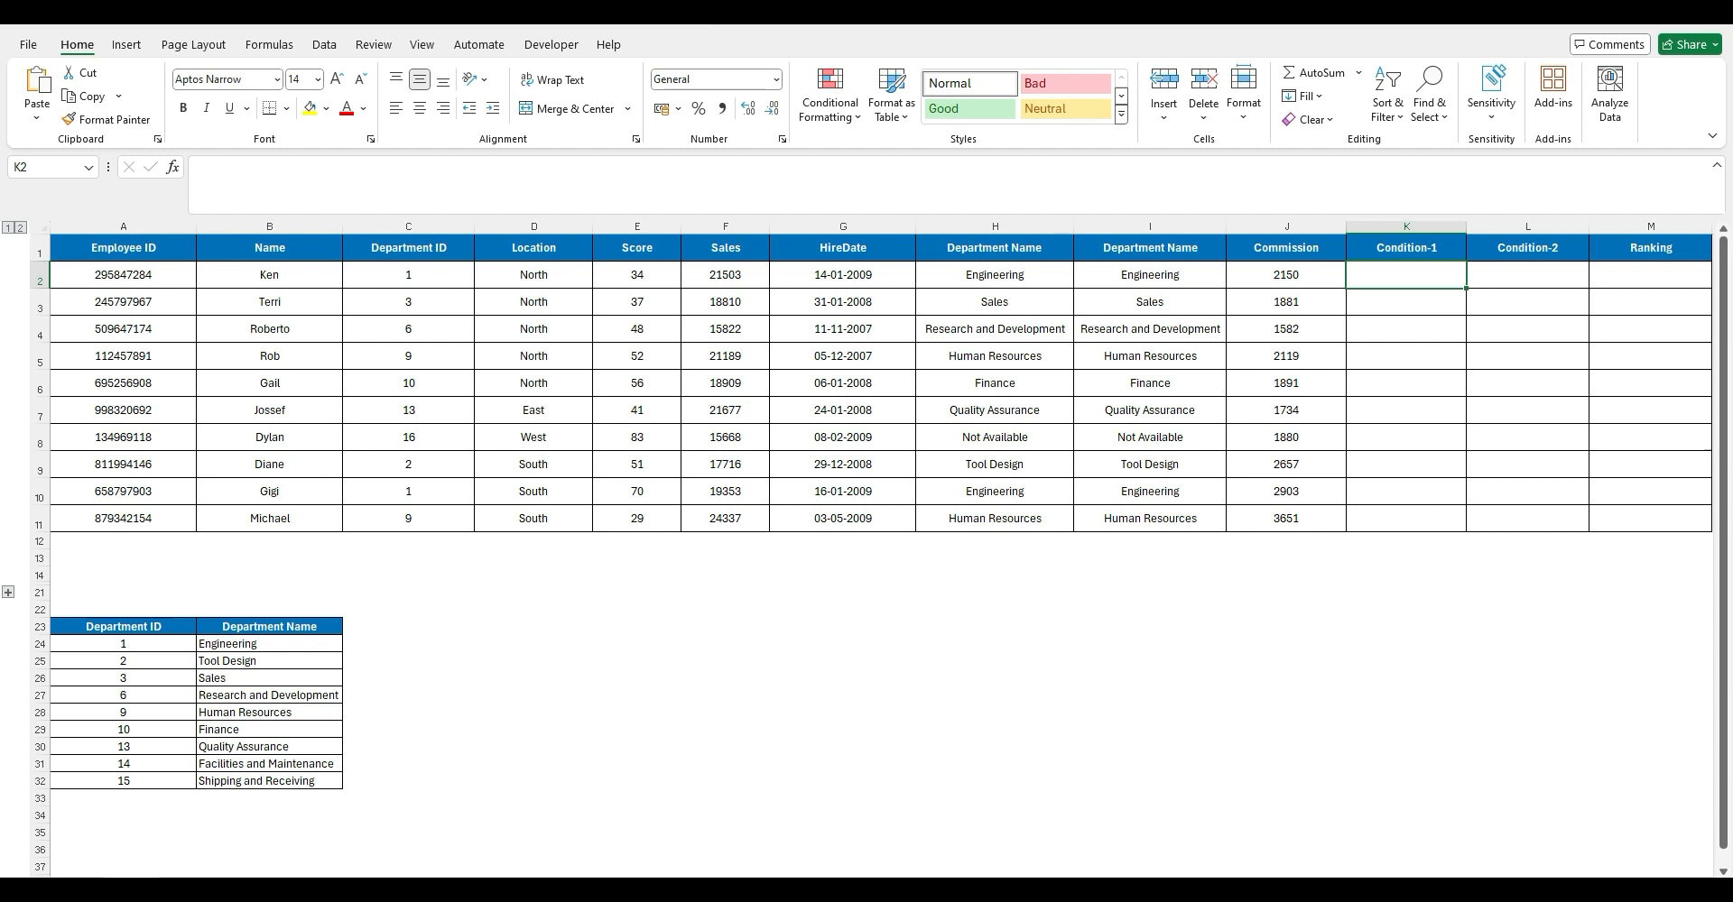
Step: Enter =WEEKDAY(G2,2) in K2 to get the weekday number of the hire date
type("=w")
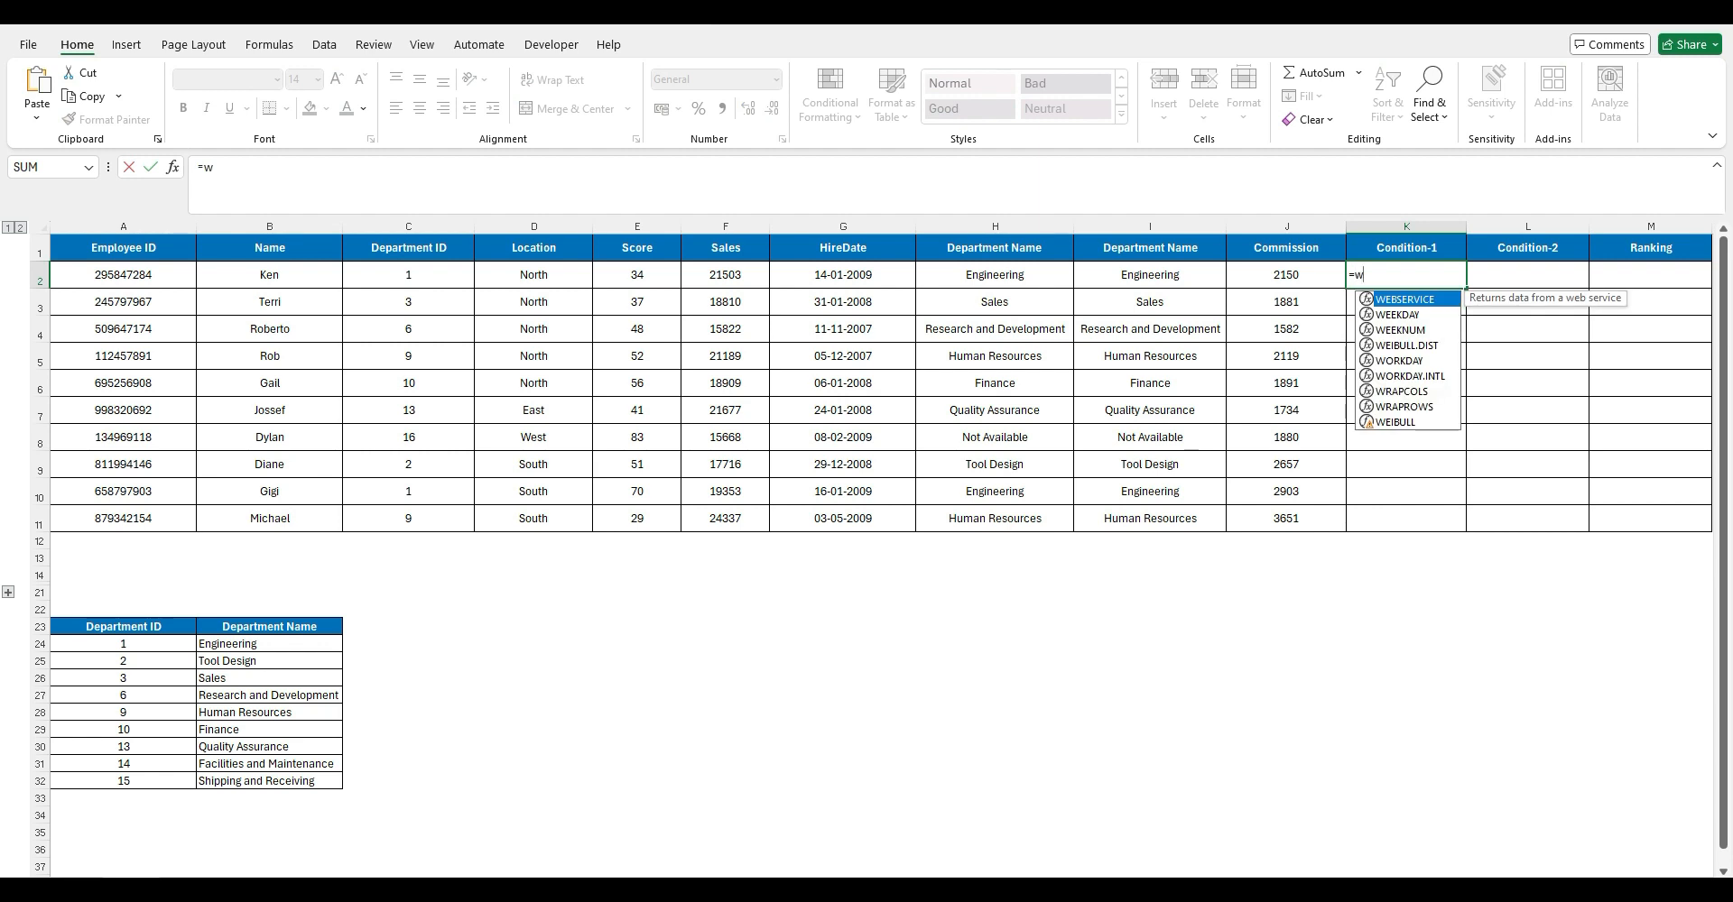
key("Down")
key("Tab")
key("Left")
key("Left")
key("Left")
key("Left")
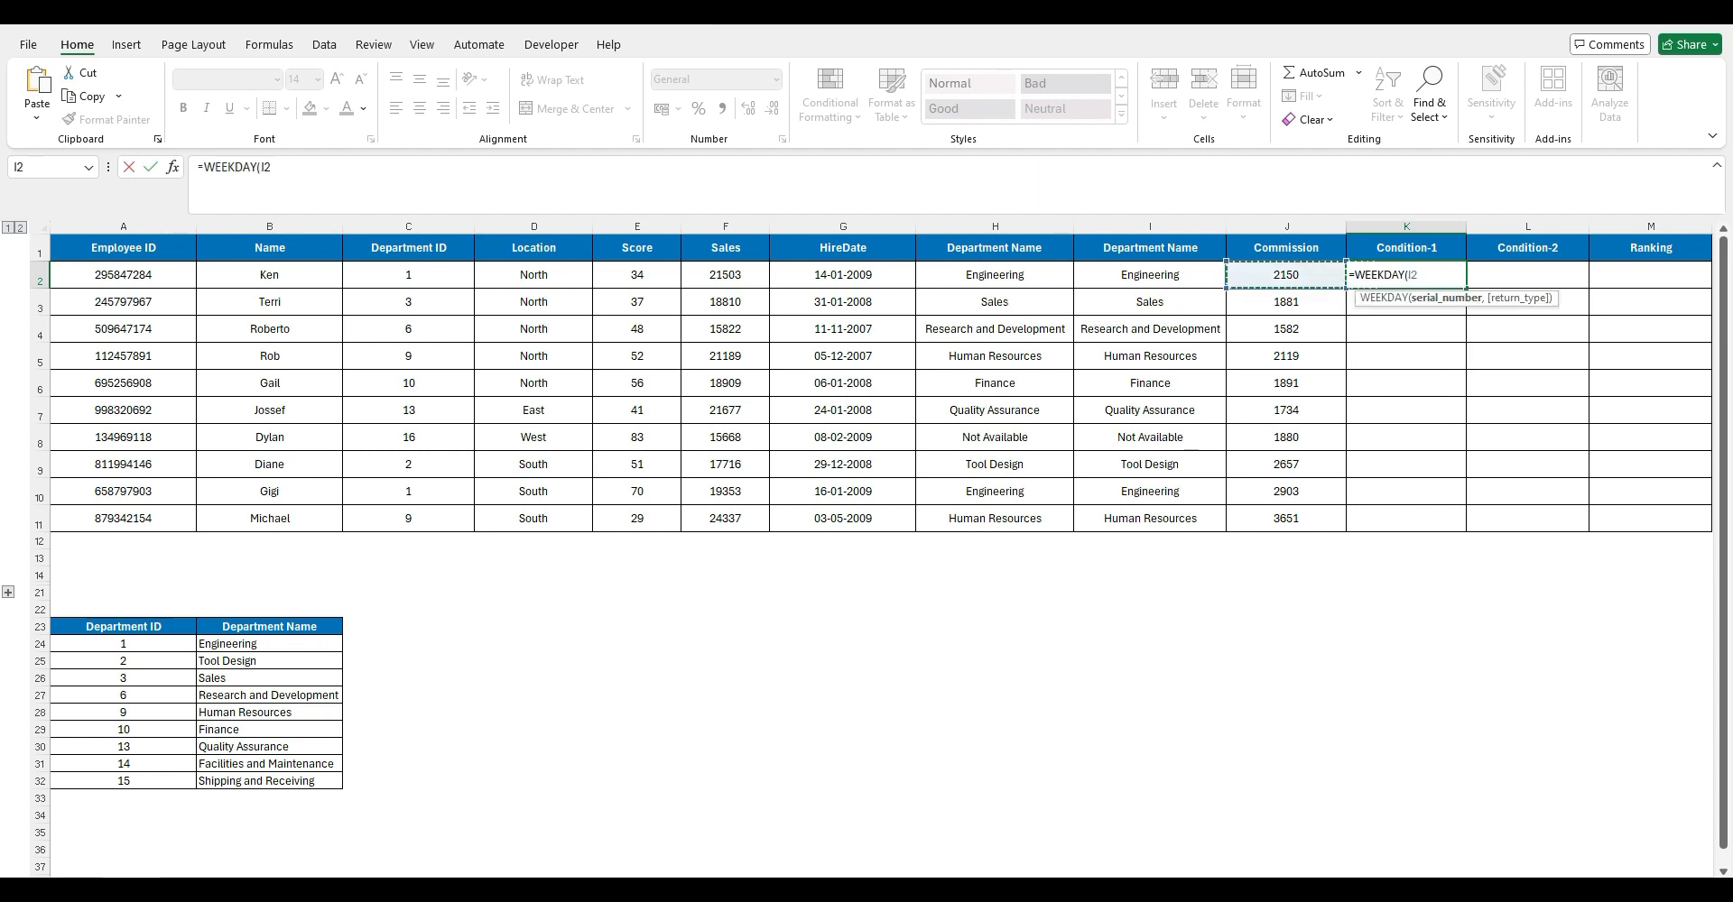
type(",")
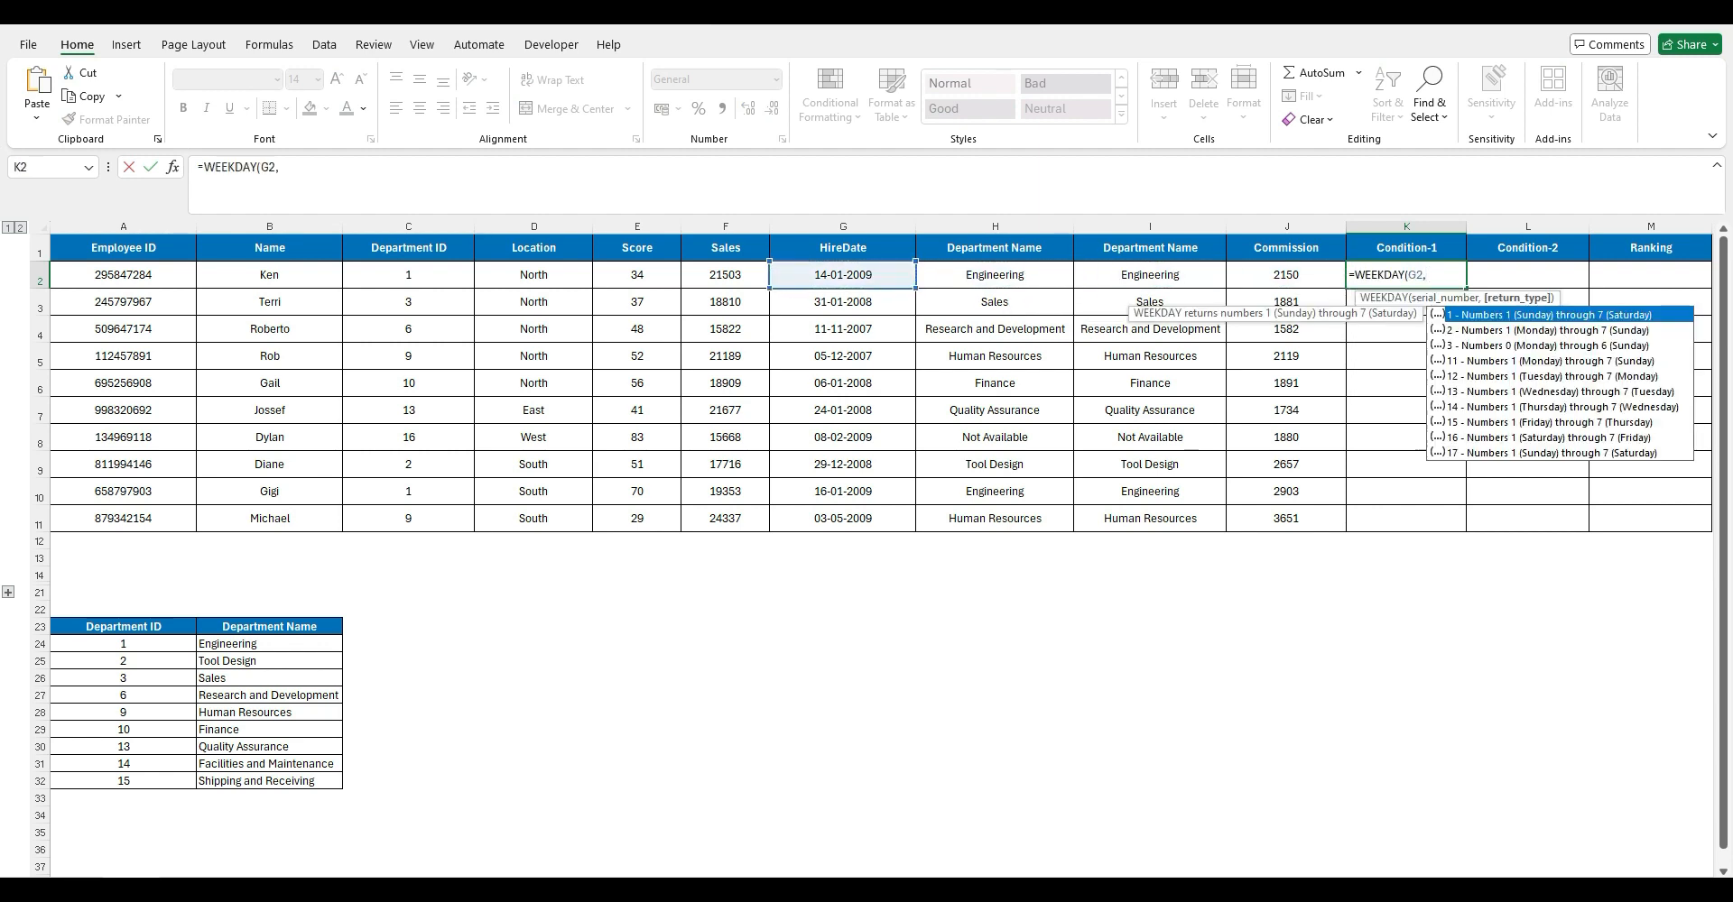
type("2)")
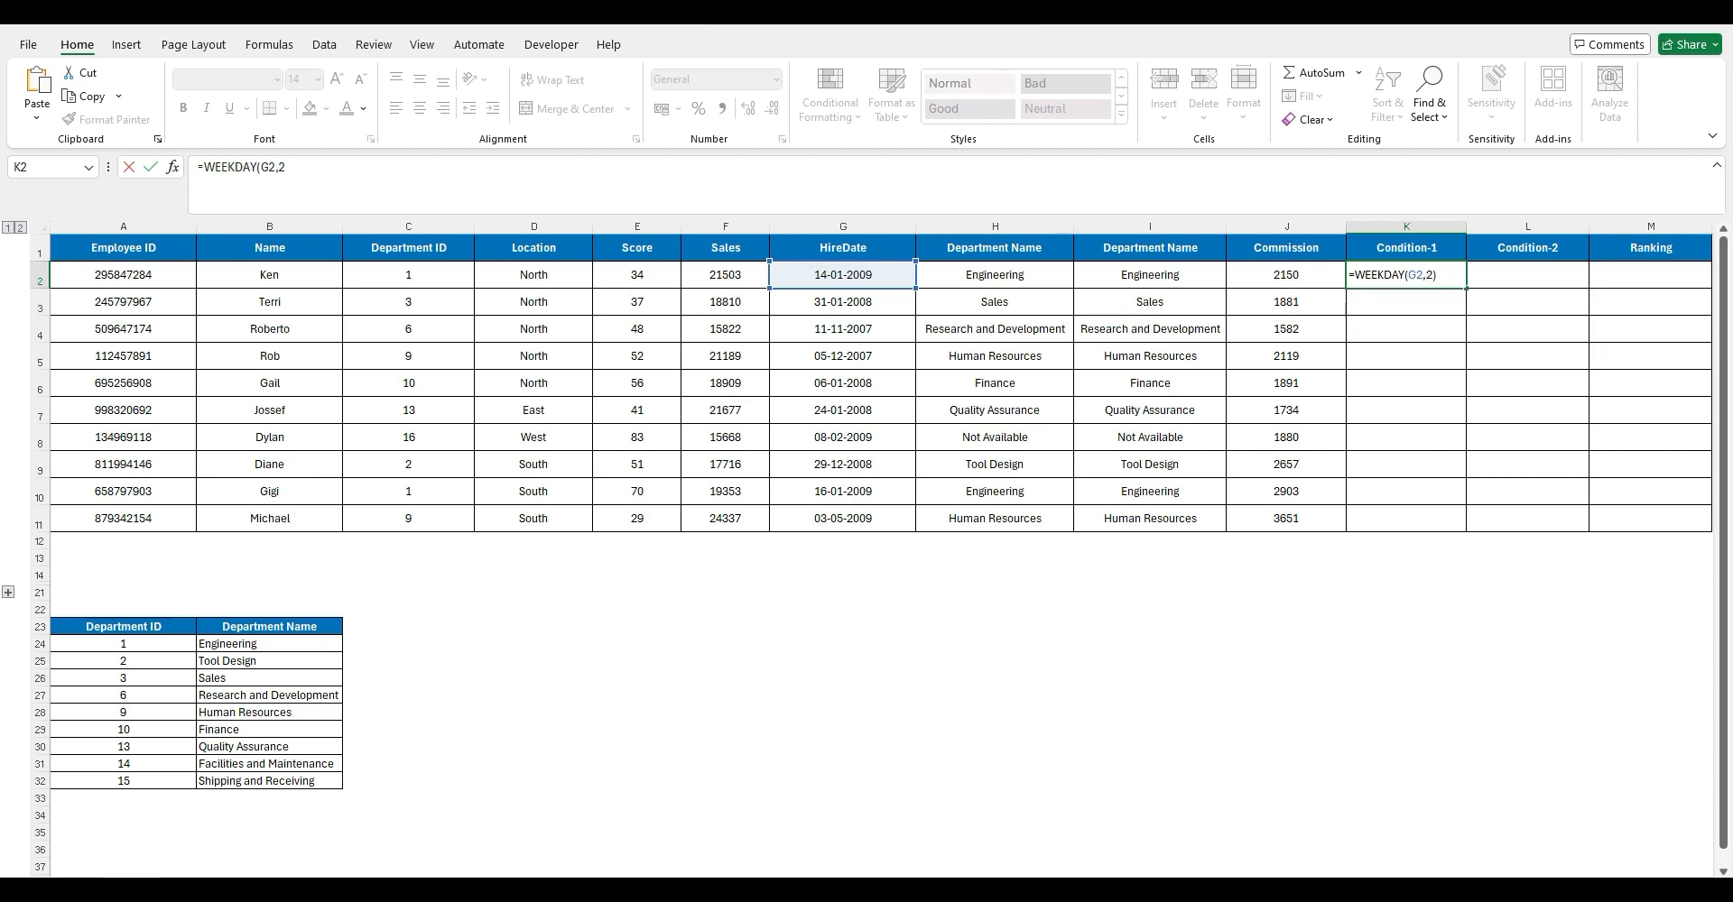
key("Return")
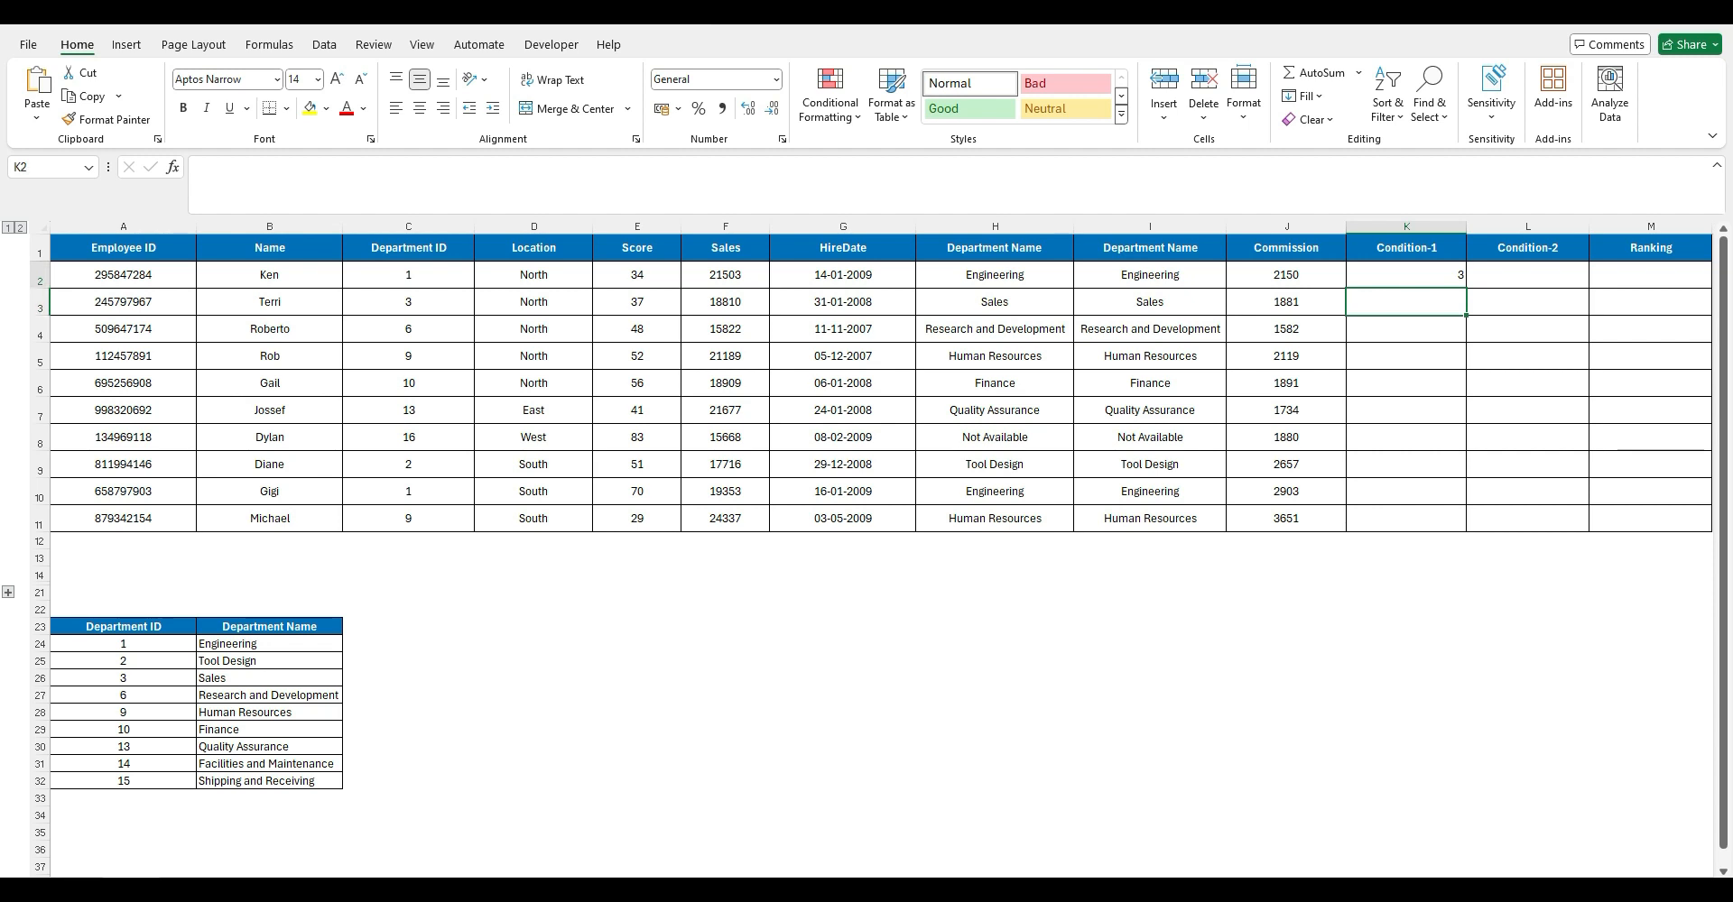
Step: Fill the WEEKDAY formula from K2 down to K11
key("Up")
key("Left")
key("ctrl+Down")
key("Right")
key("ctrl+shift+Up")
key("ctrl+d")
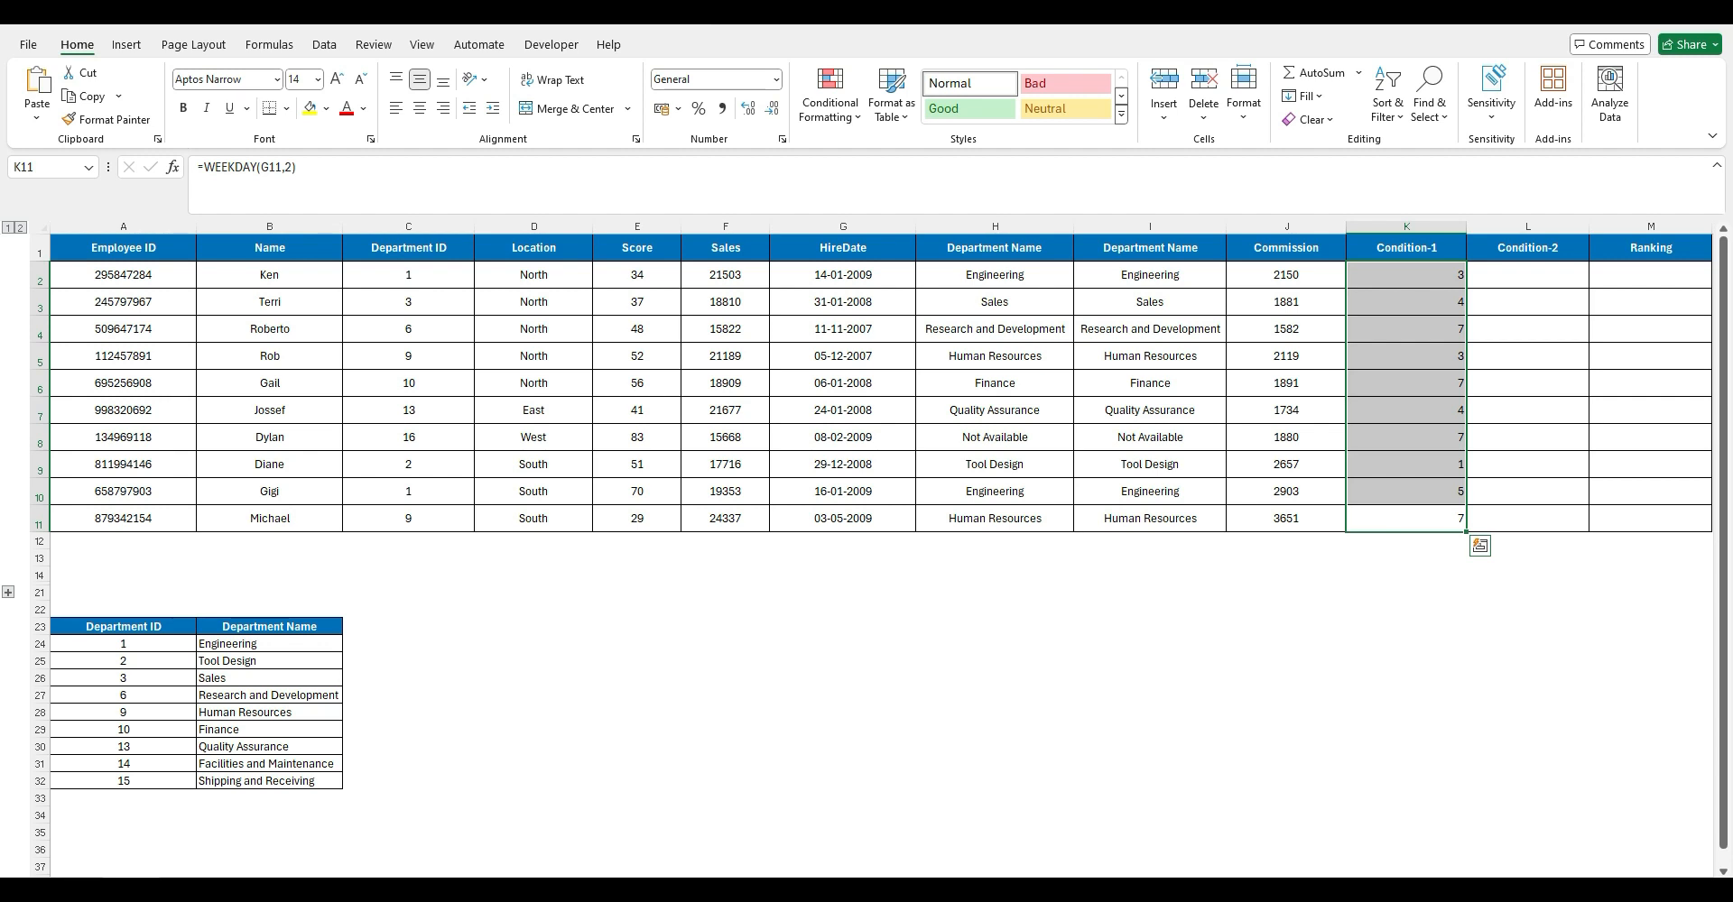
Step: Replace the weekday number in K2 with =SWITCH(WEEKDAY(F2,2),6,"Weekend",7,"Weekend","Weekday")
key("ctrl+Up")
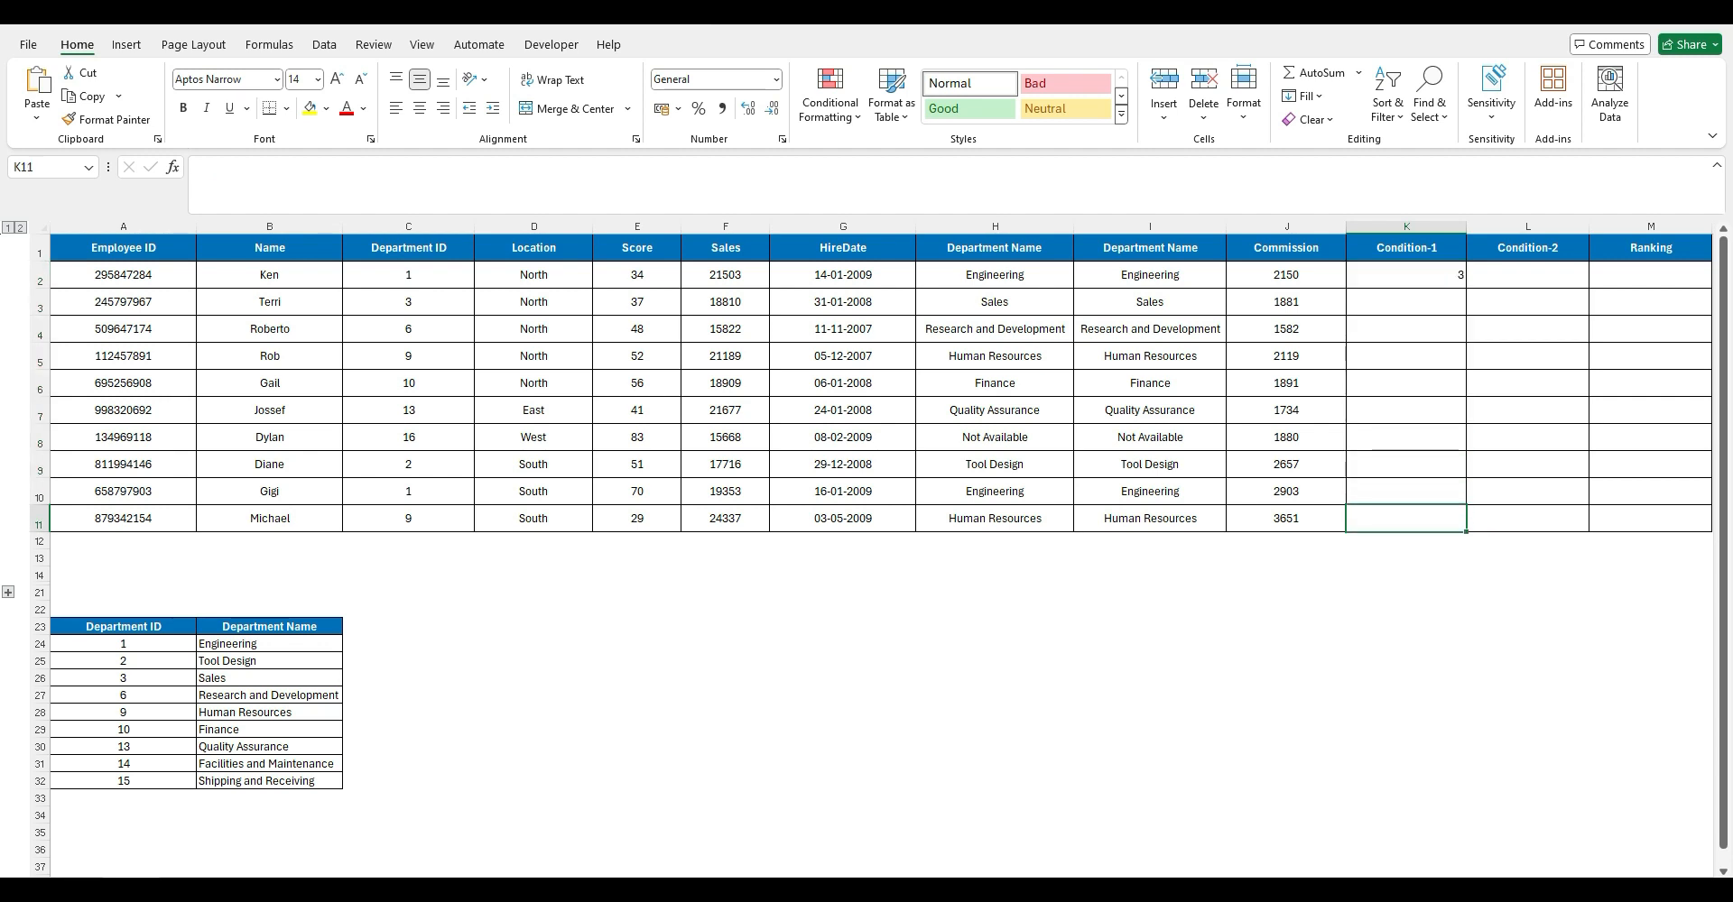
type("=sw")
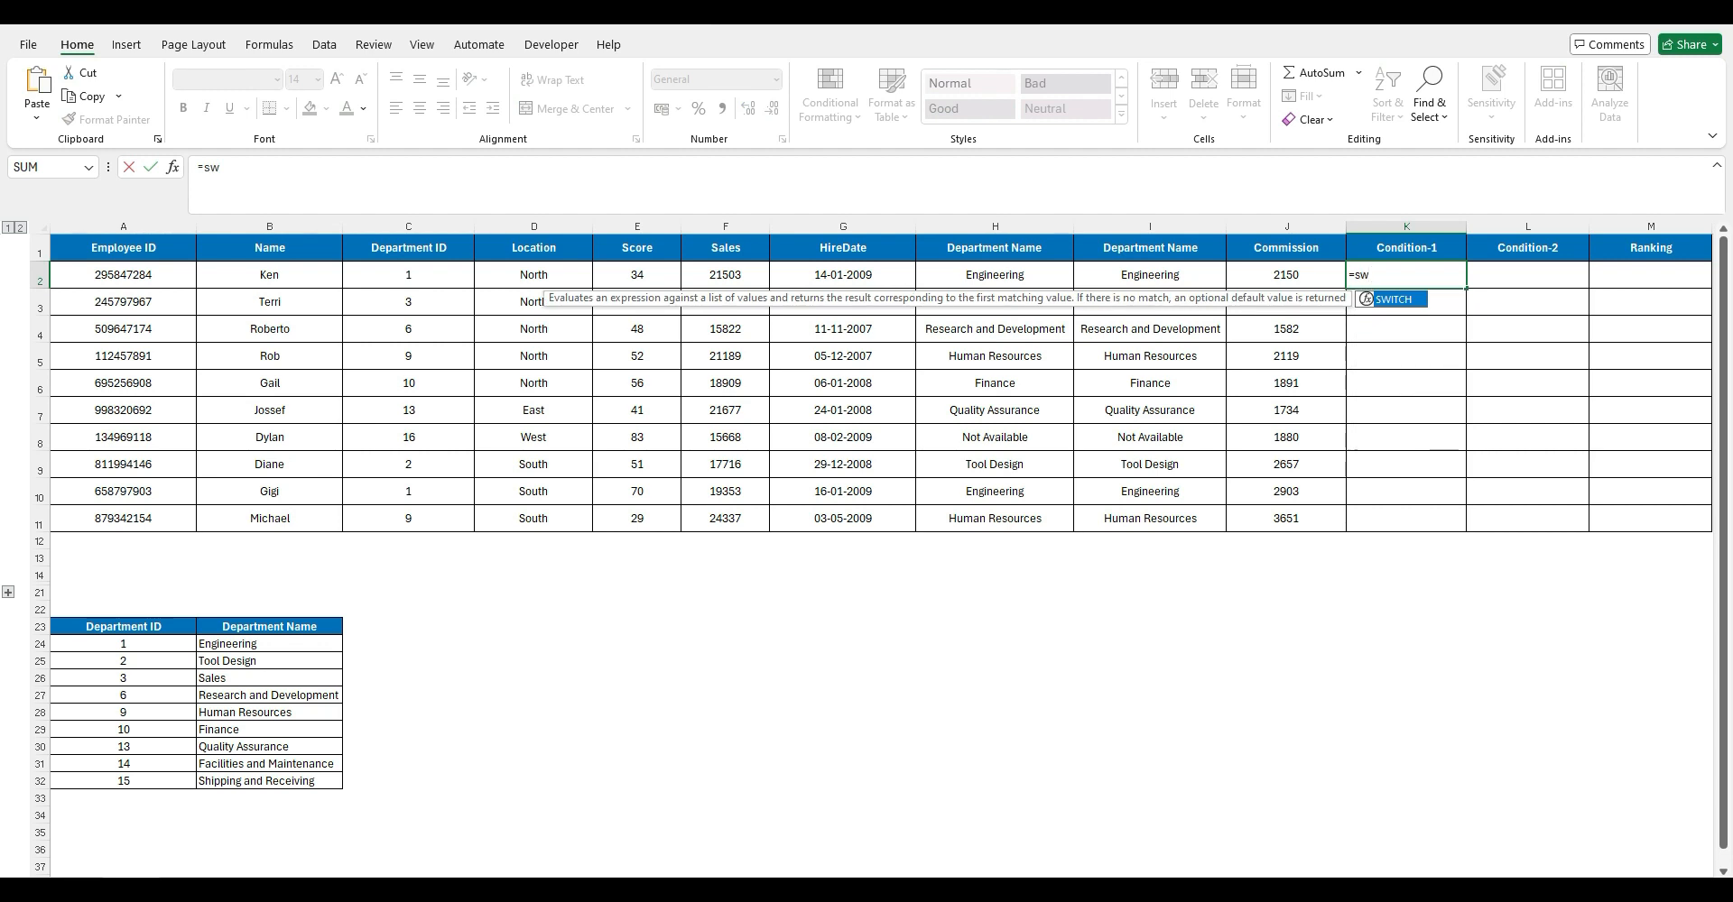
key("Tab")
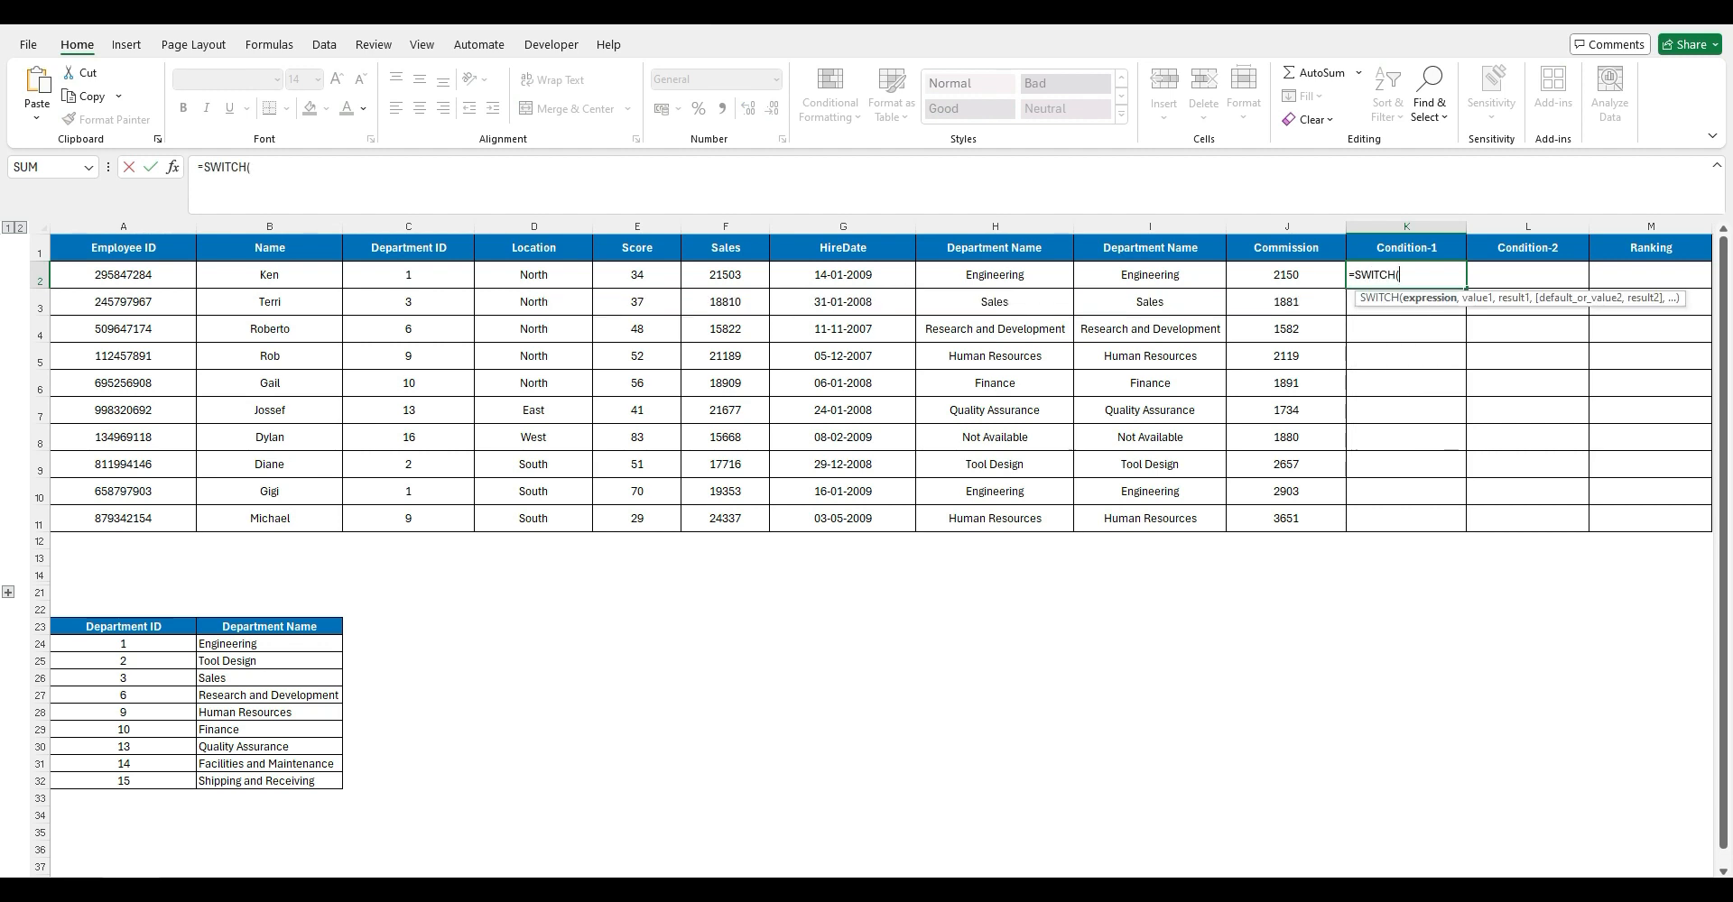
key("ctrl+v")
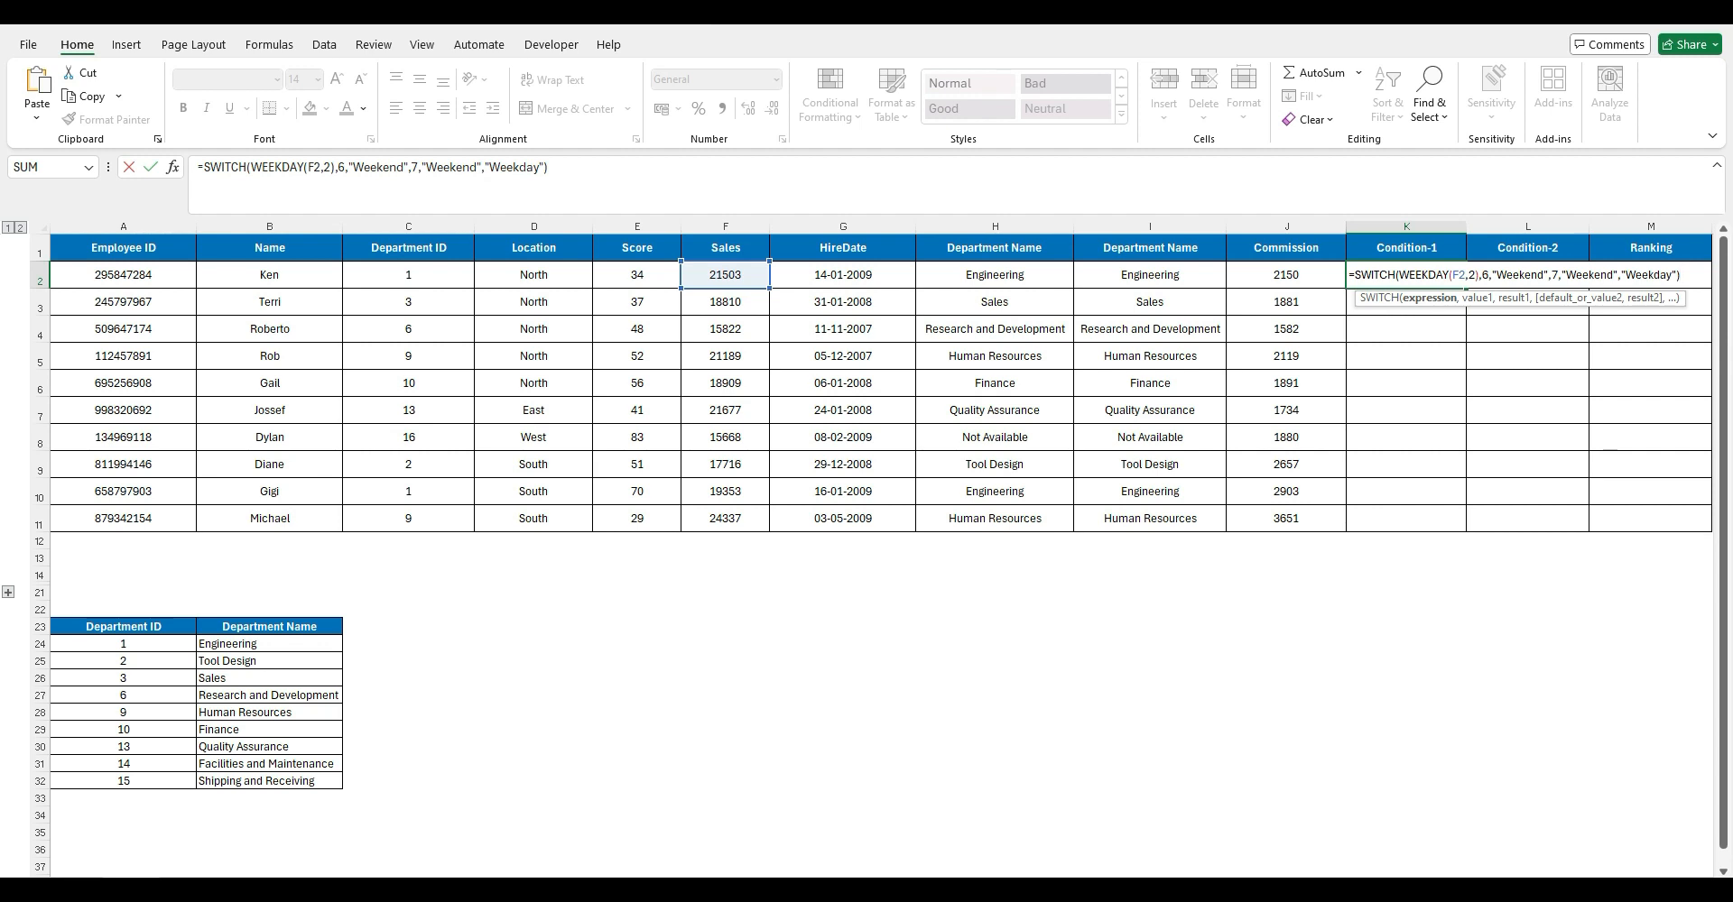
key("Return")
Step: Fill the Condition-1 SWITCH formula from K2 down to K11
key("Up")
key("Left")
key("ctrl+Down")
key("Right")
key("ctrl+shift+Up")
key("ctrl+d")
key("ctrl+Up")
key("Down")
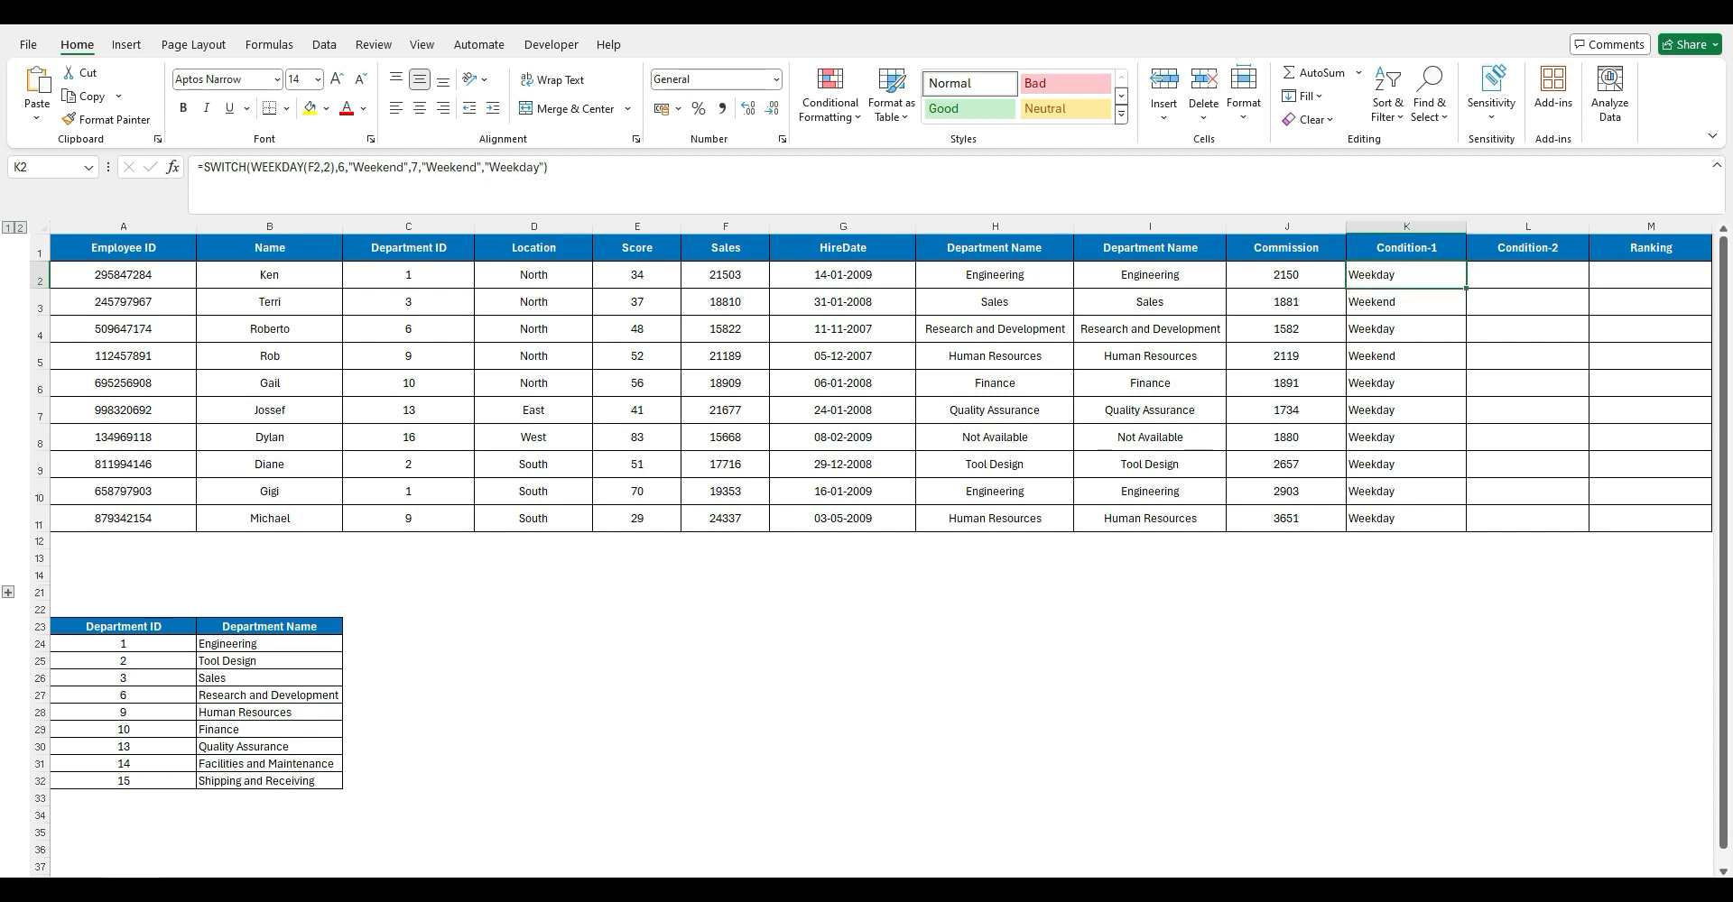
Step: Enter =SWITCH(TRUE,WEEKNUM(F2,2)>5,"Weekend","Weekdays") in L2 under Condition-2
key("Right")
type("=SWITCH(")
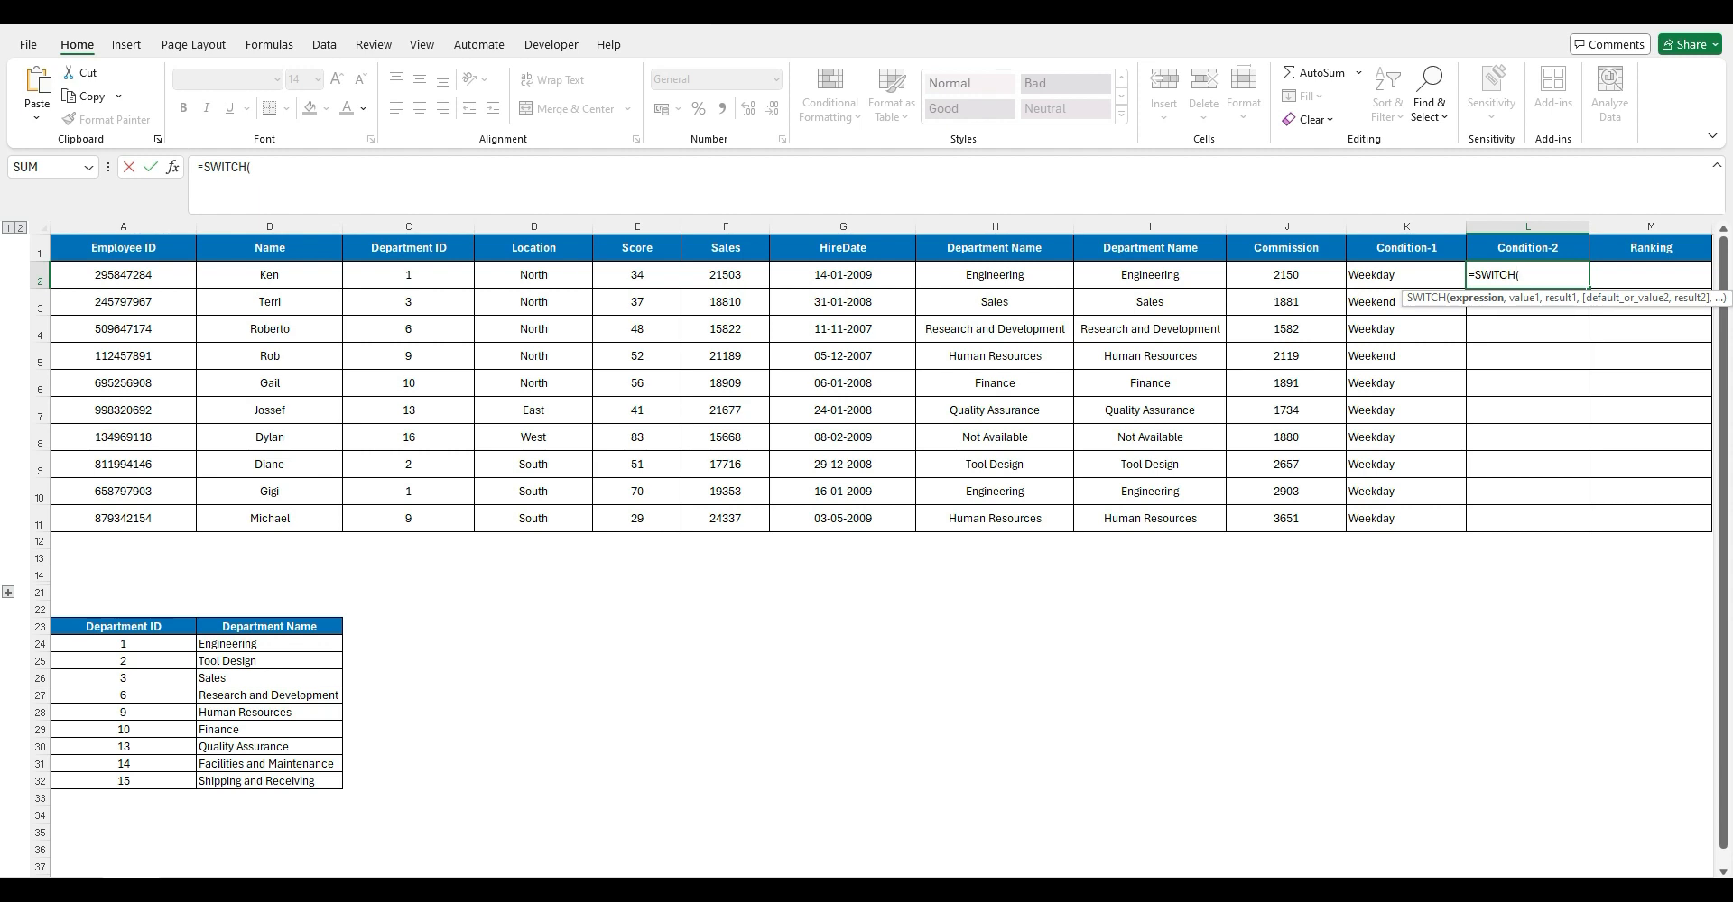
type("tr")
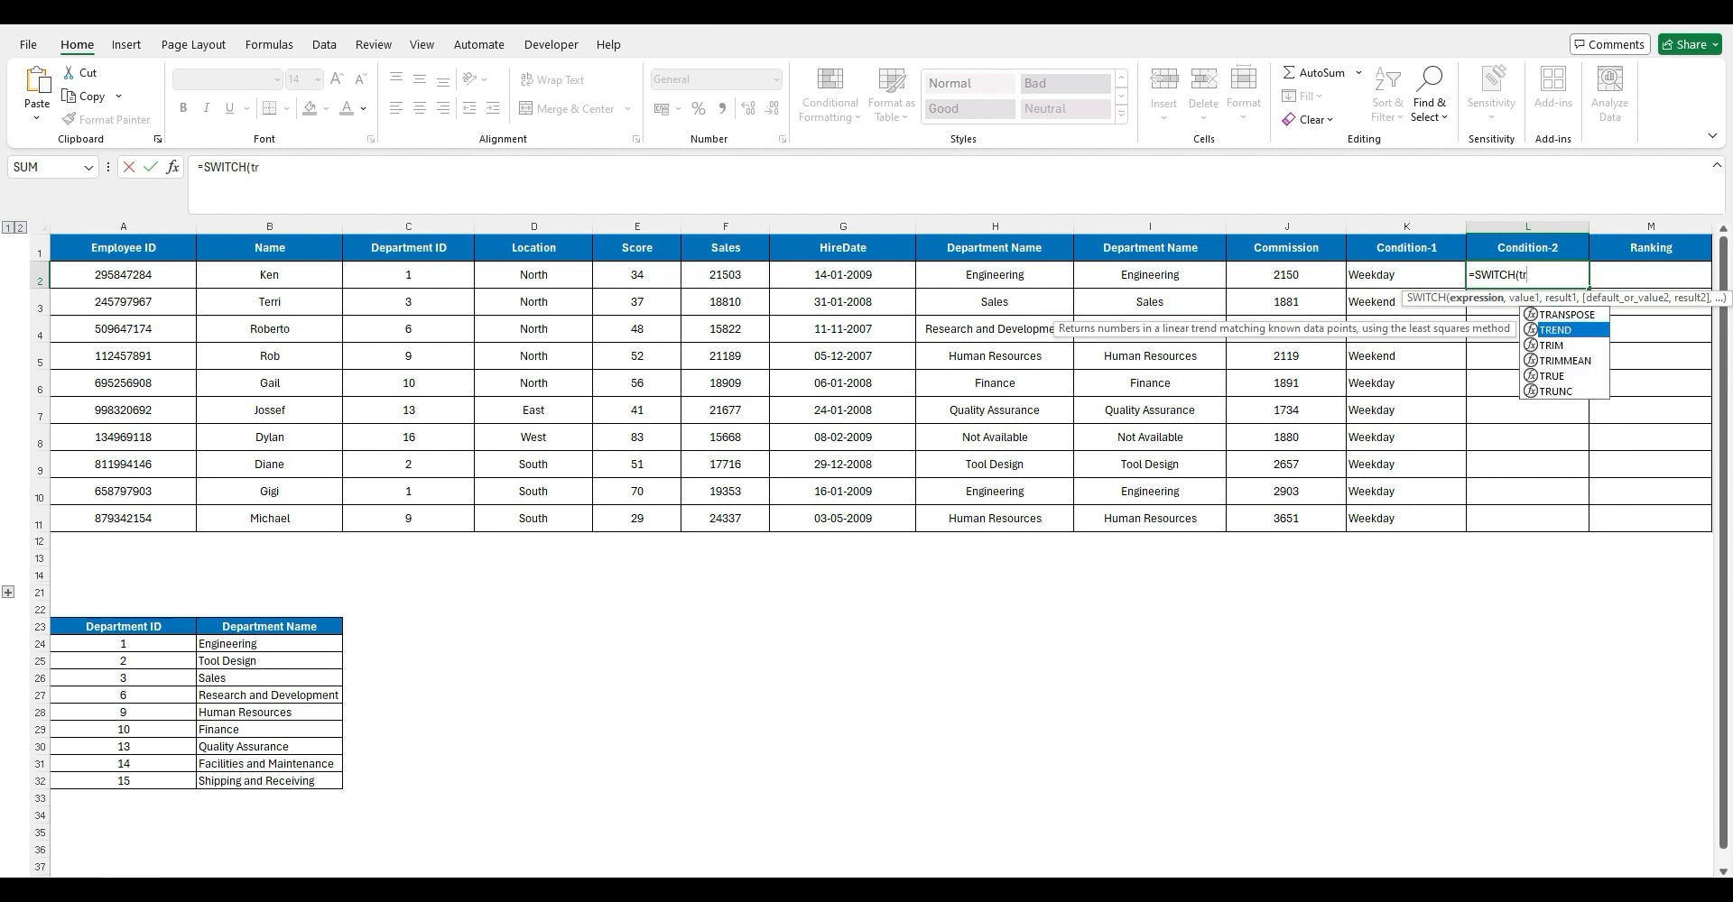
key("Down")
key("Down")
key("Down")
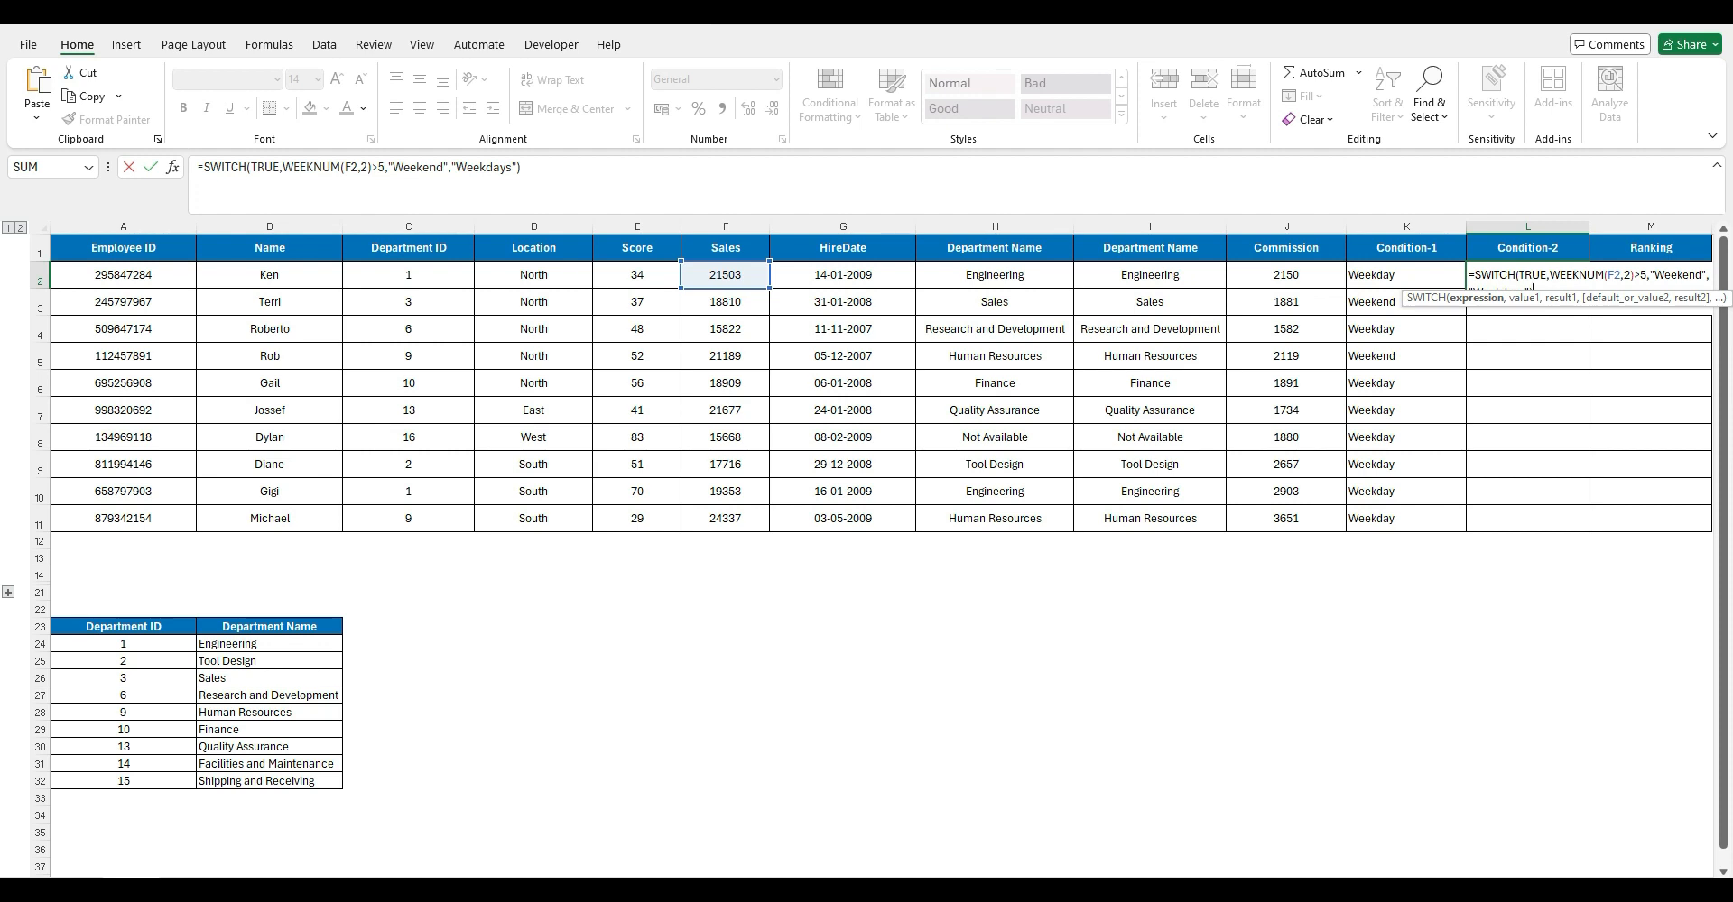
key("Return")
Step: Fill the Condition-2 formula from L2 down to L11 and compare the formulas in K2 and L2
key("Up")
key("Left")
key("ctrl+Down")
key("Right")
key("ctrl+shift+Up")
key("ctrl+d")
key("ctrl+Up")
key("Down")
key("Left")
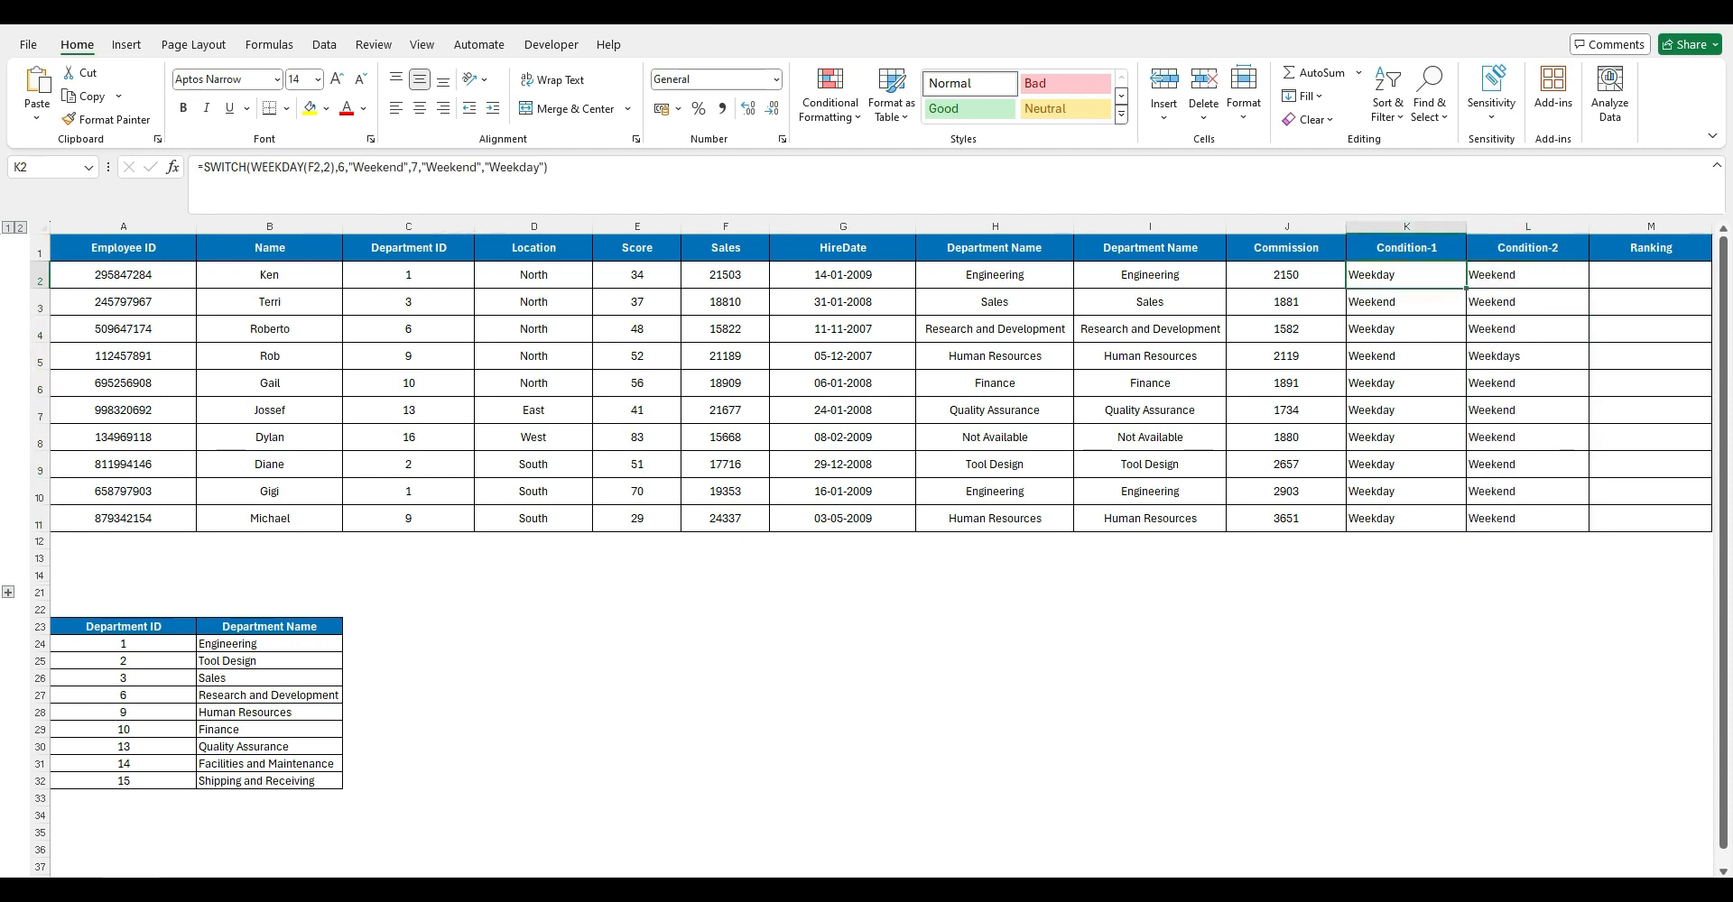
key("Right")
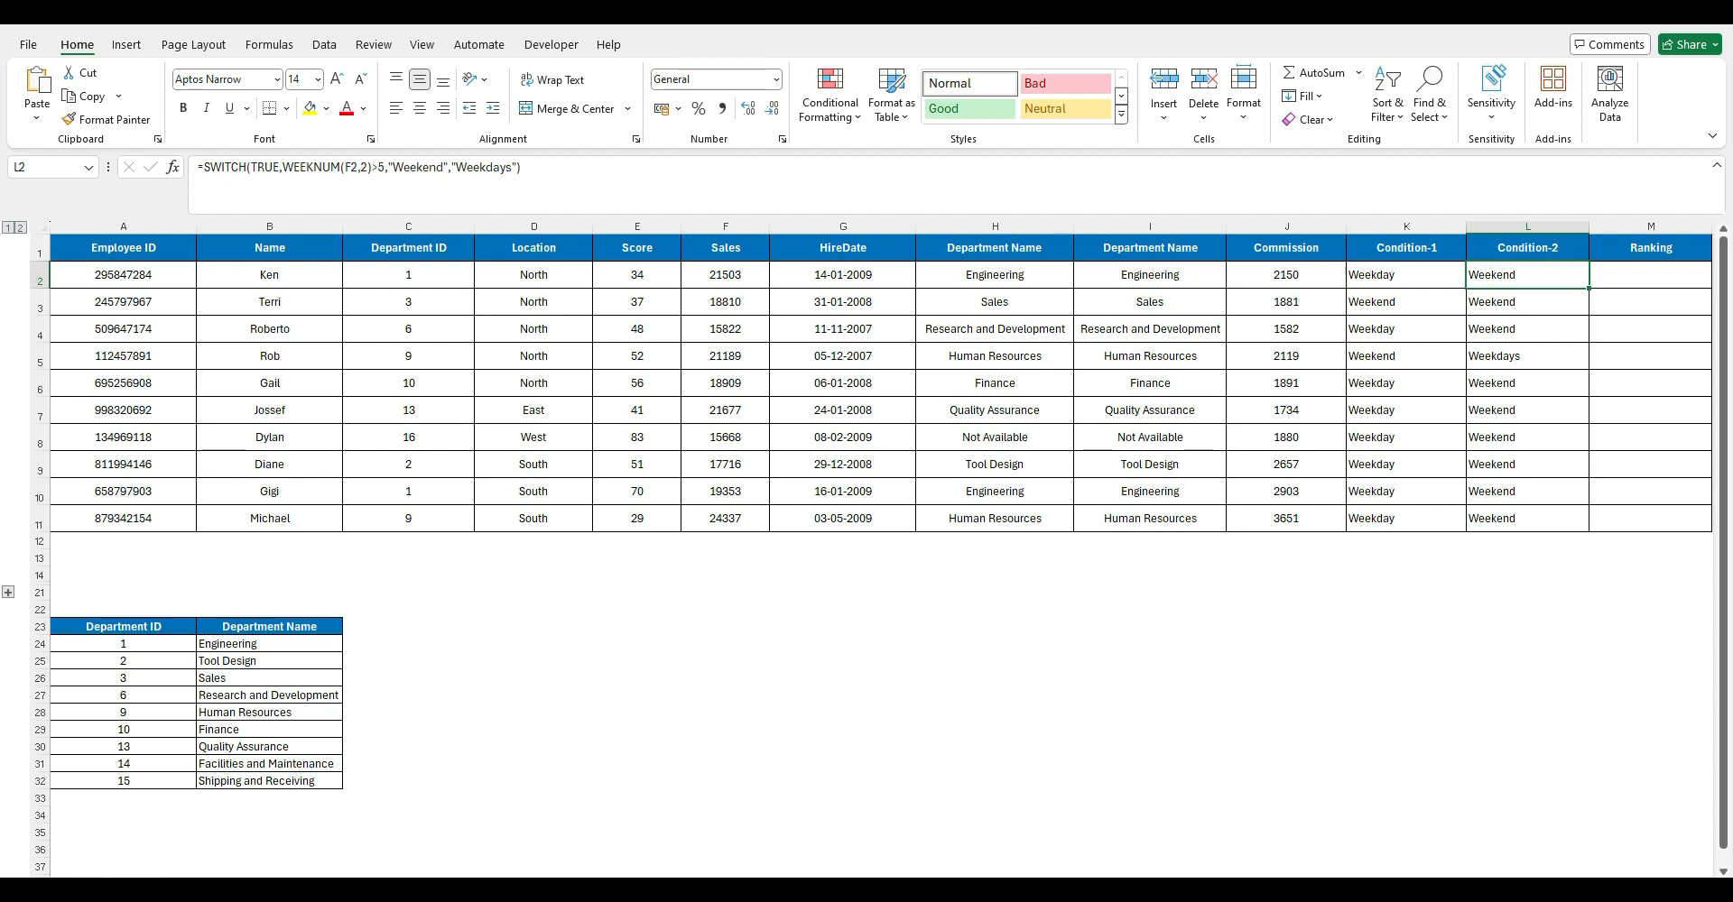
Step: Expand the grouped rows 15 to 20 and select the score-to-grade table in A15:B20
left_click(1651, 275)
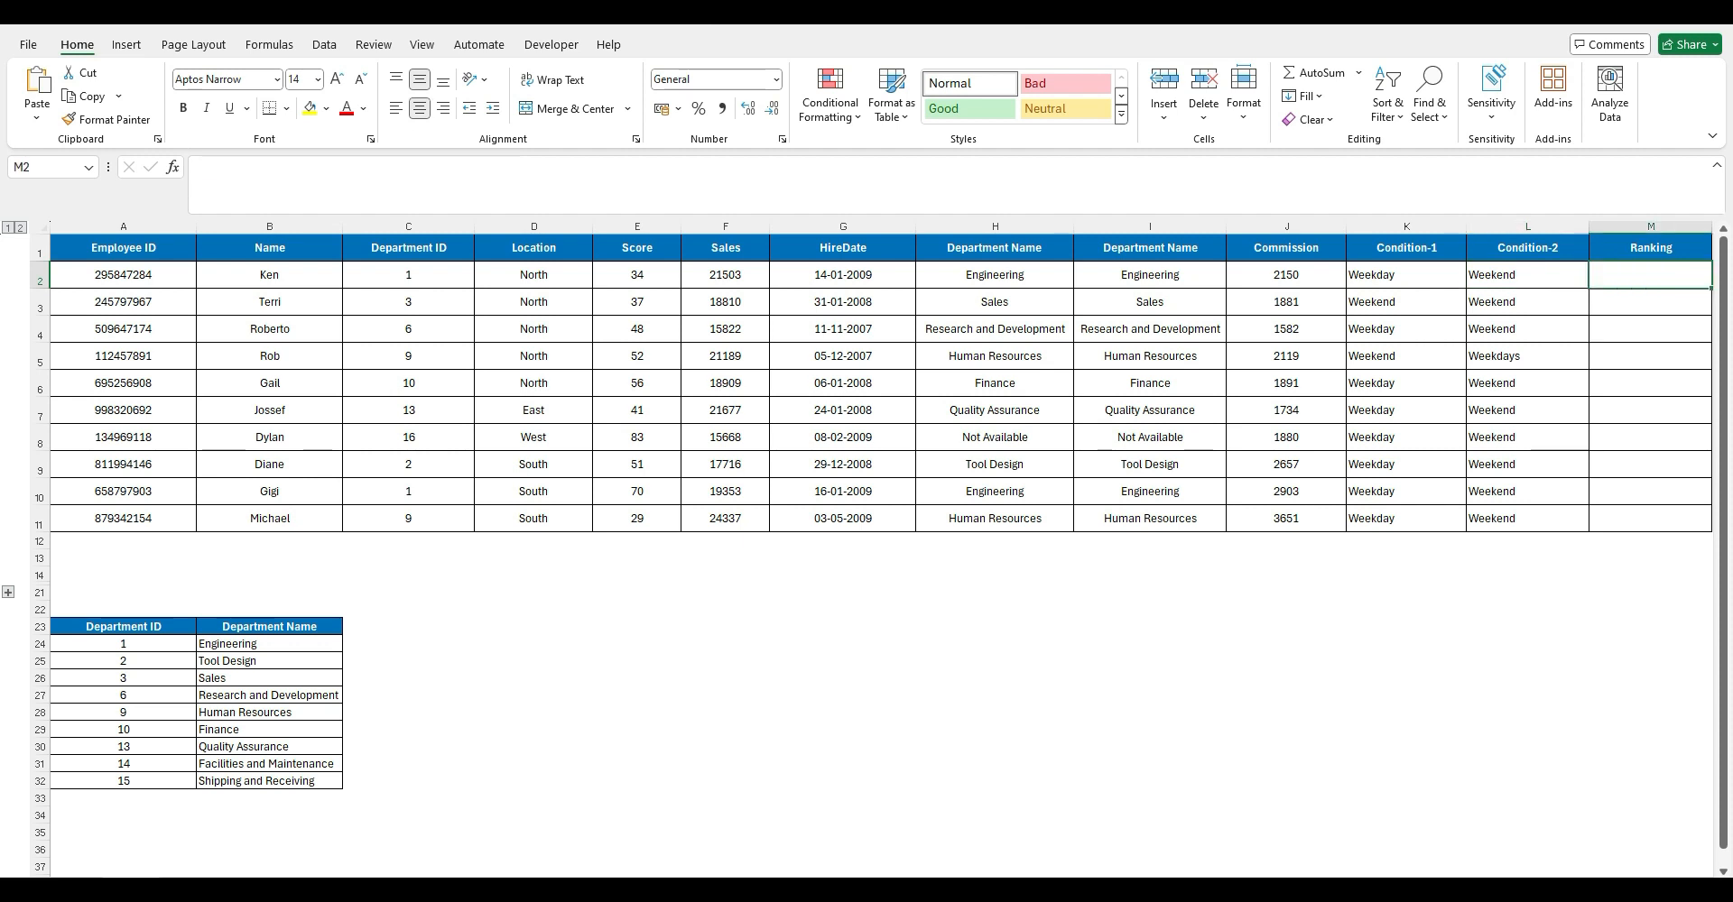
left_click(8, 593)
left_click(123, 597)
left_click_drag(124, 596, 269, 717)
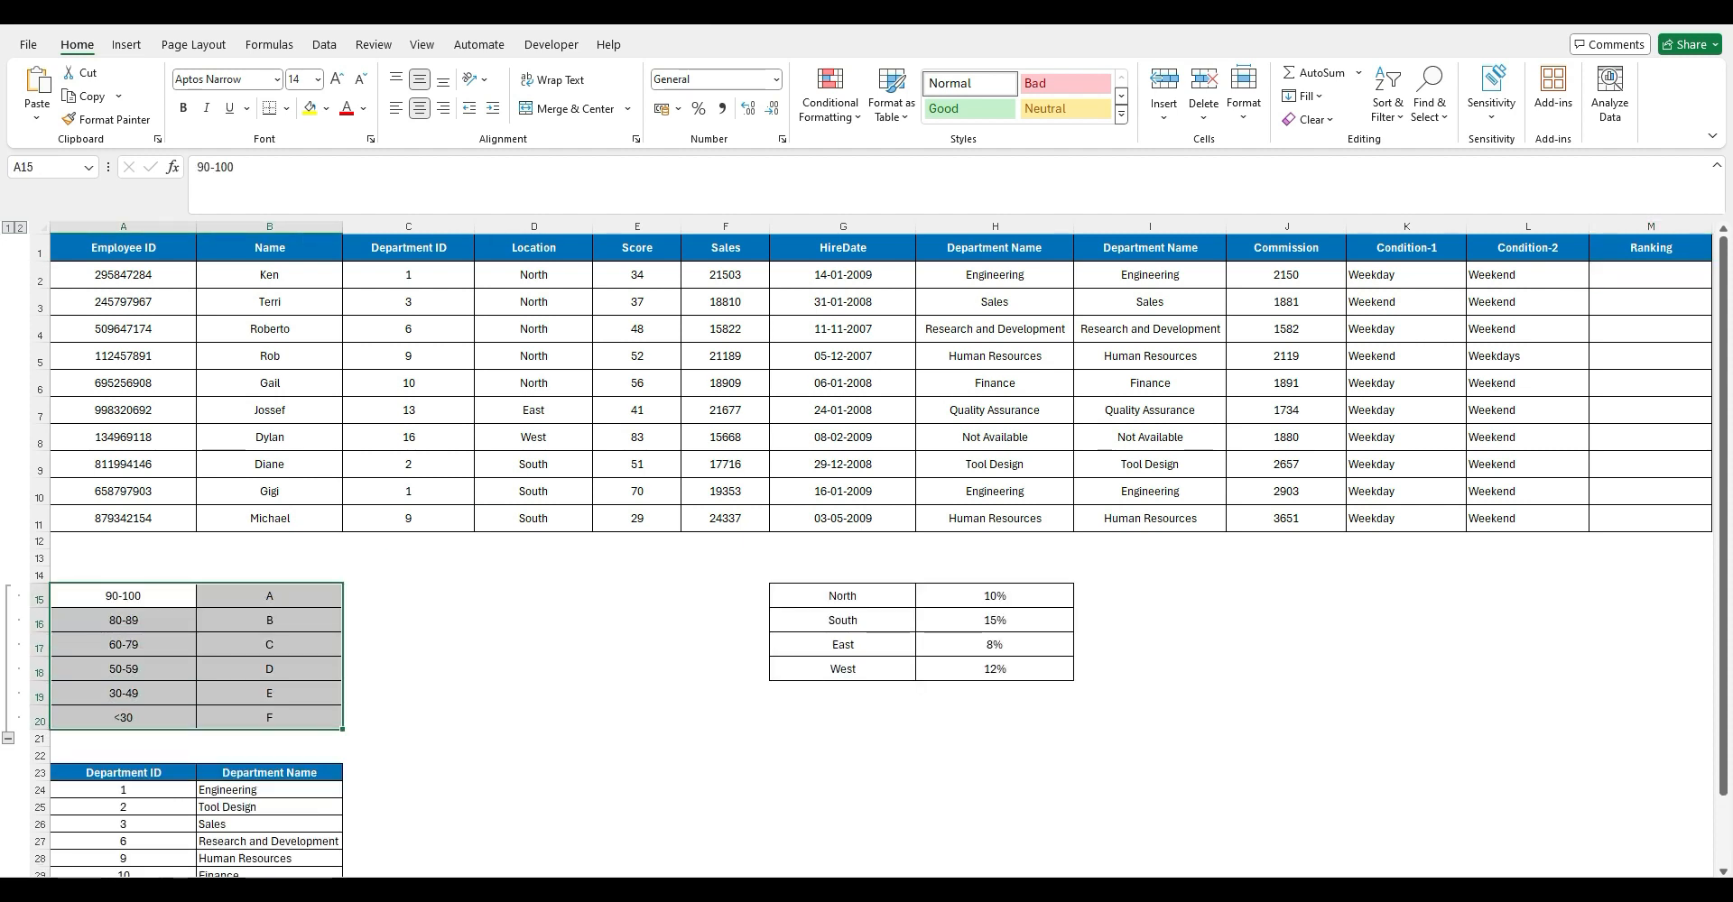
Step: Enter =SWITCH(TRUE,E2>=90,"A",E2>=80,"B",E2>=60,"C",E2>=50,"D",E2>=30,"E","F") in M2 to rank the score
left_click(1649, 275)
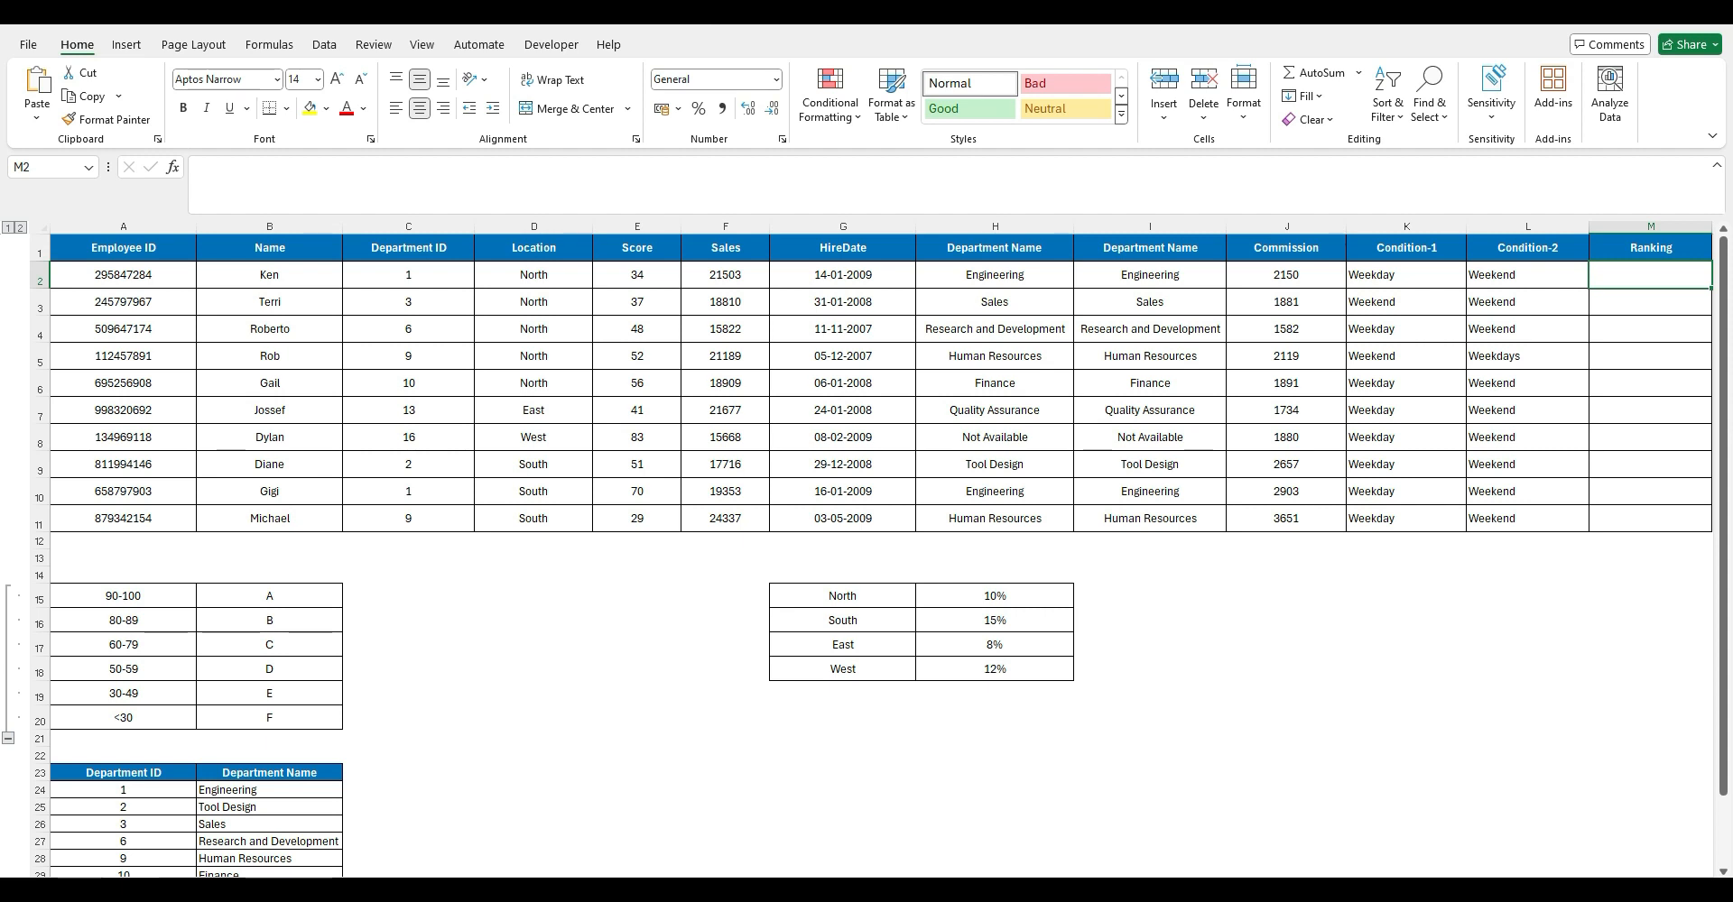
type("=sw")
key("Tab")
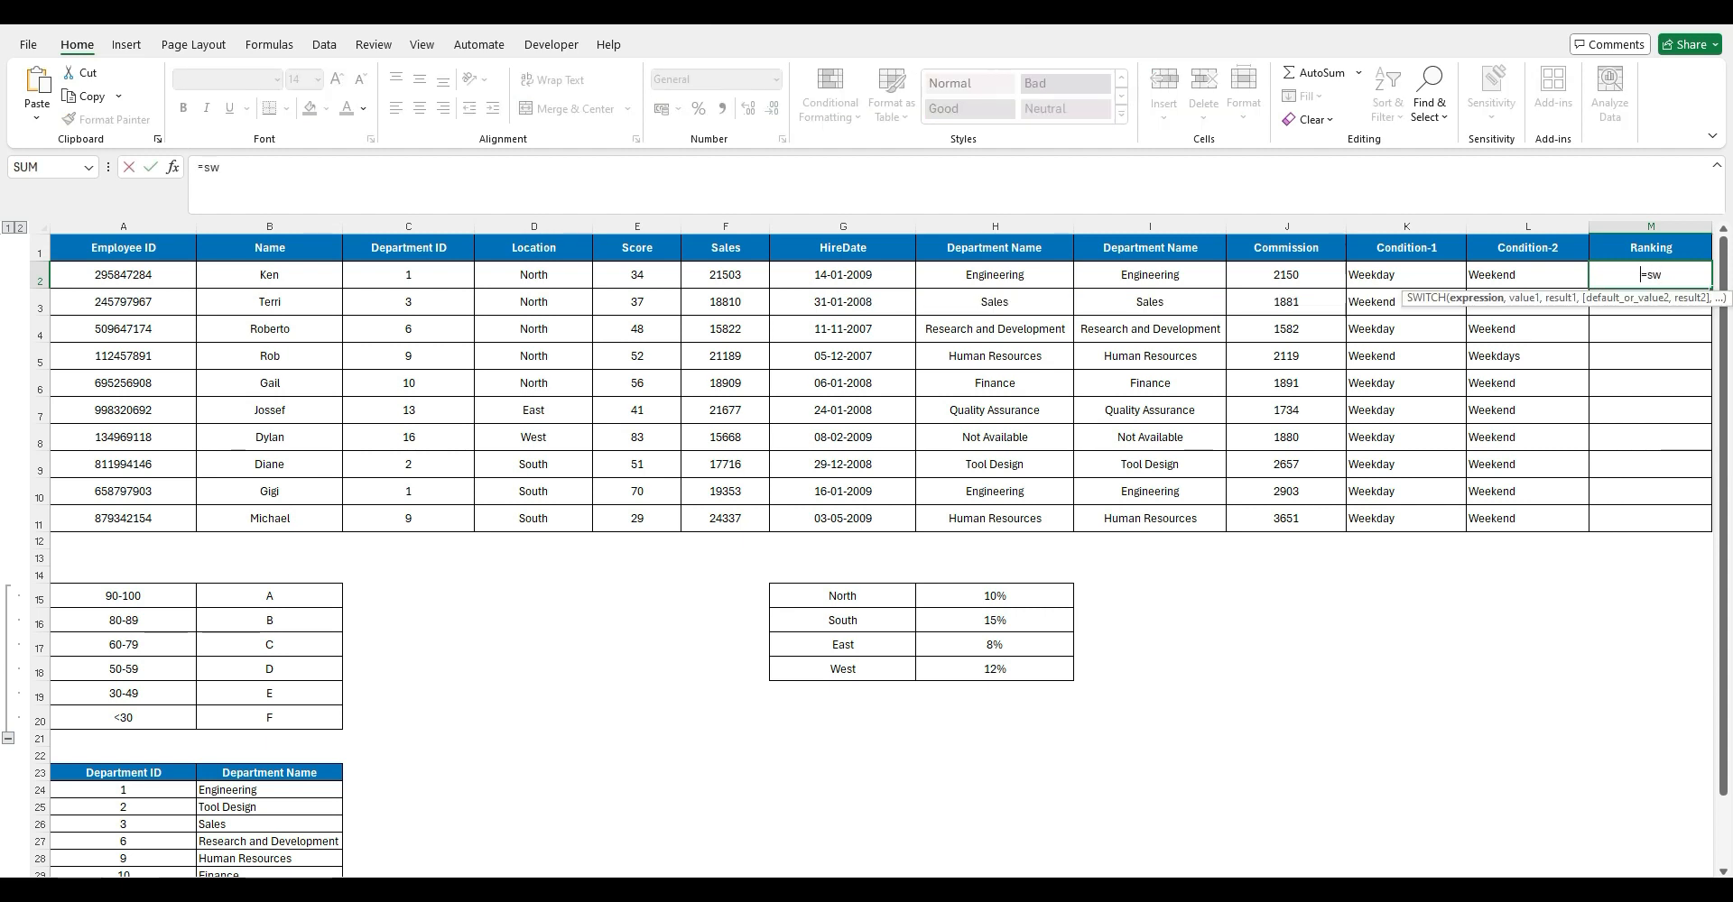
type("TRUE,E2>=90,\"A\",E2>=80,\"B\",E2>=60,\"C\",E2>=50,\"D\",E2>=30,\"E\",\"F\")")
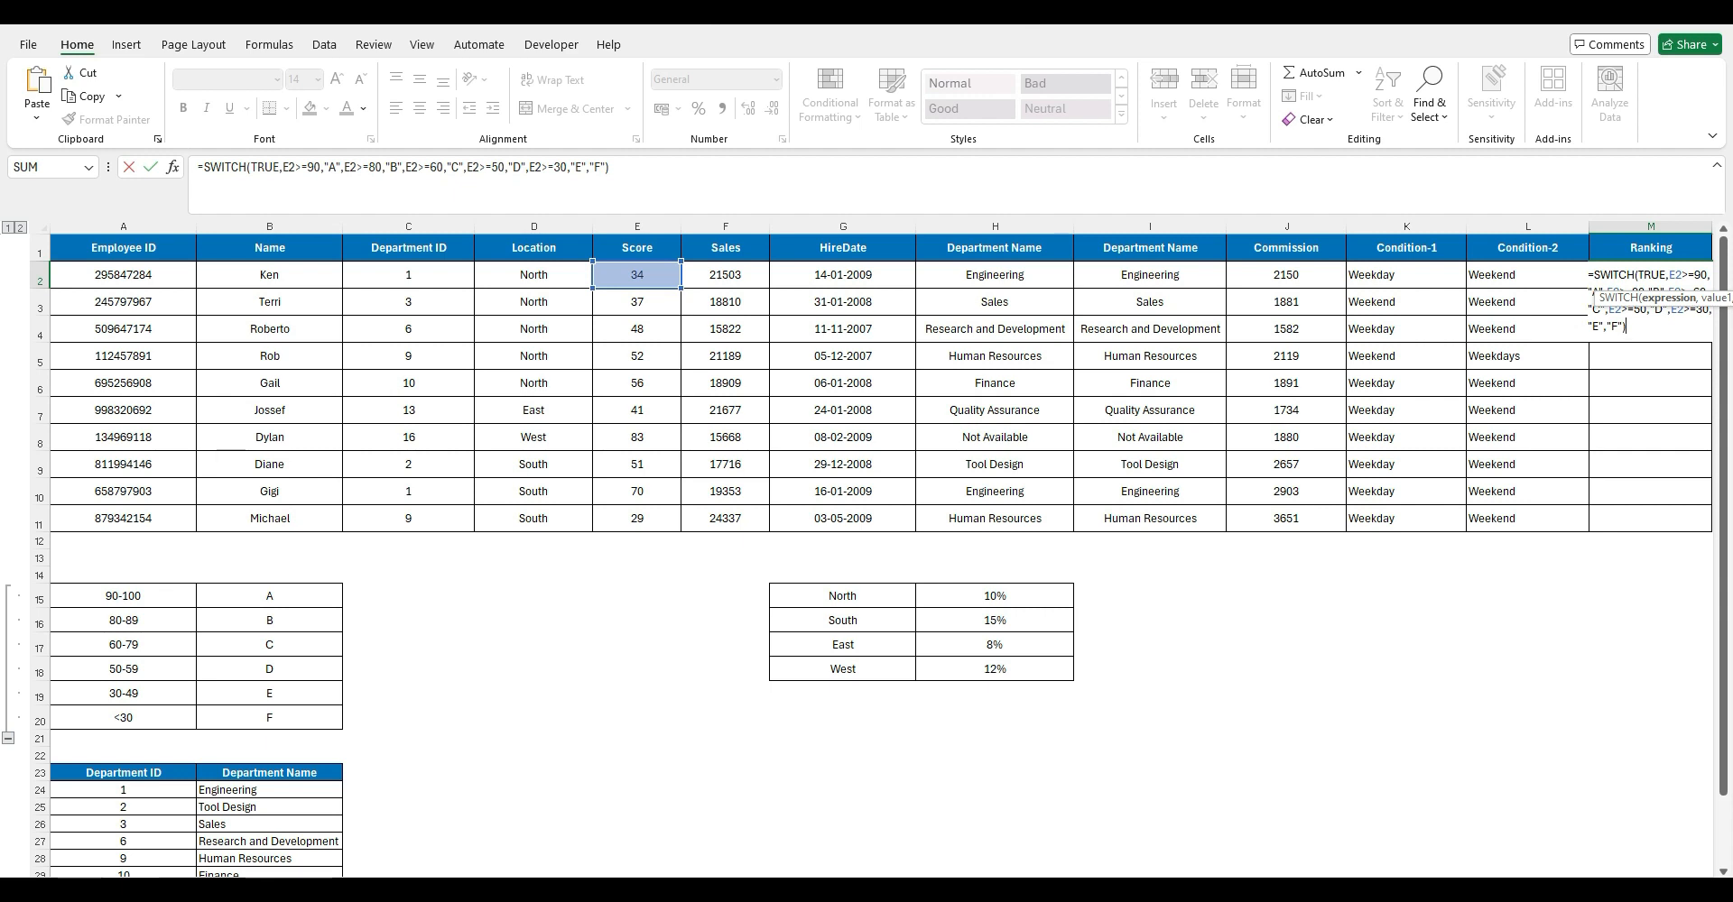
key("Return")
Step: Fill the Ranking formula from M2 down to M11
key("Up")
key("Left")
key("ctrl+Down")
key("Right")
key("ctrl+shift+Up")
key("ctrl+d")
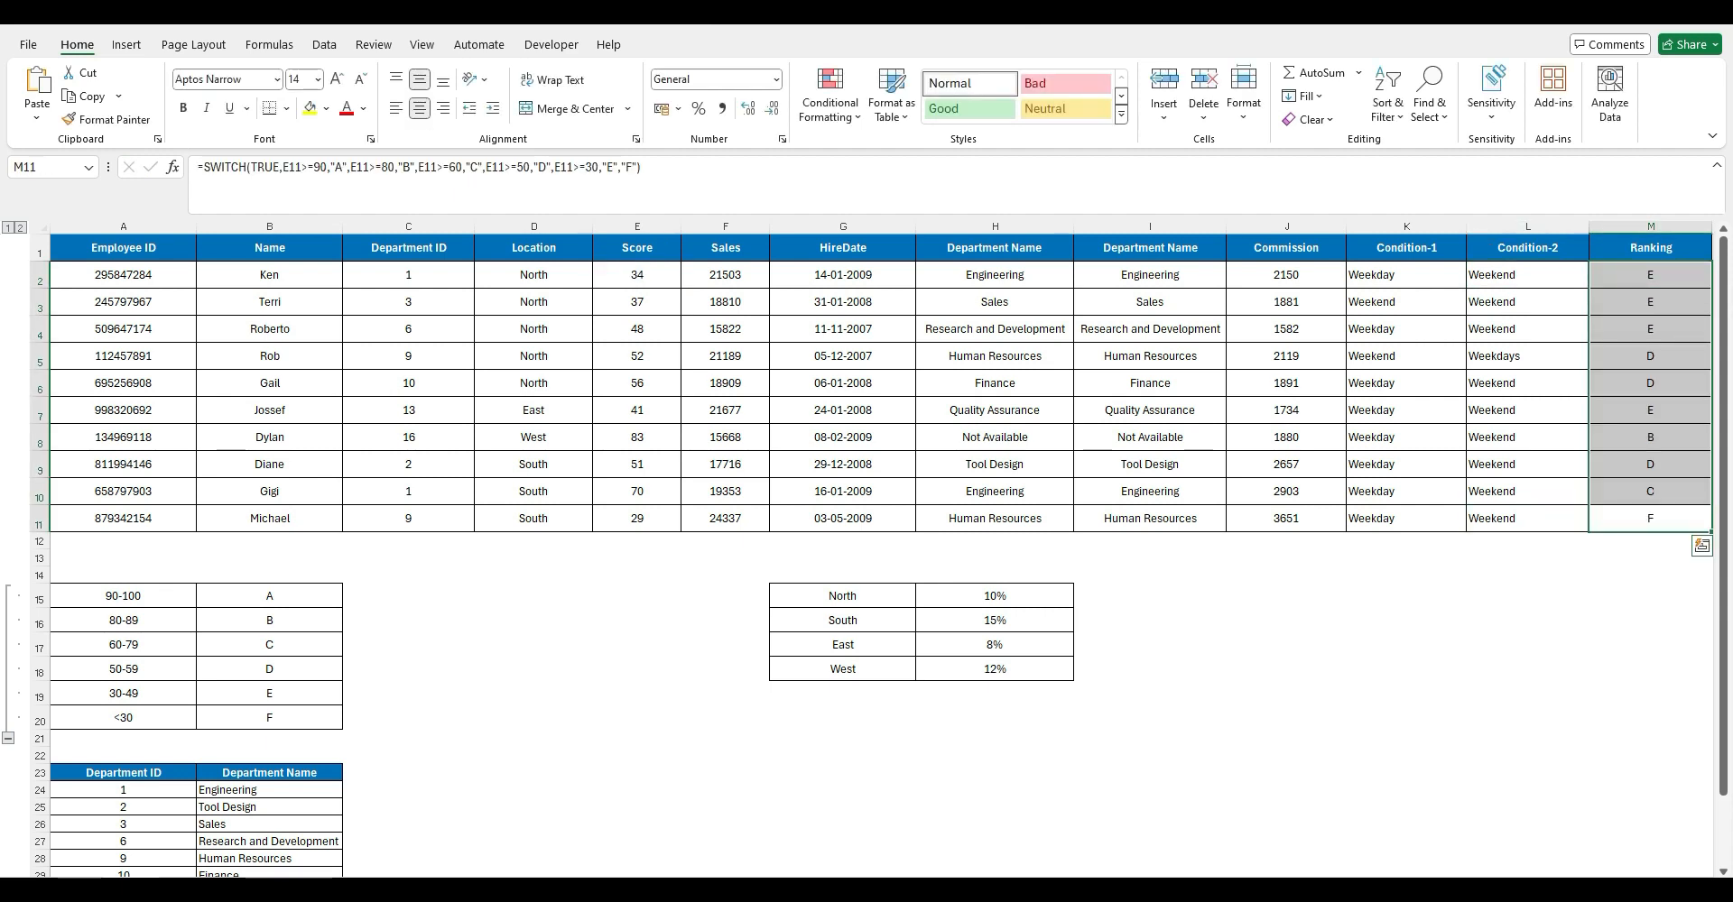
key("ctrl+Up")
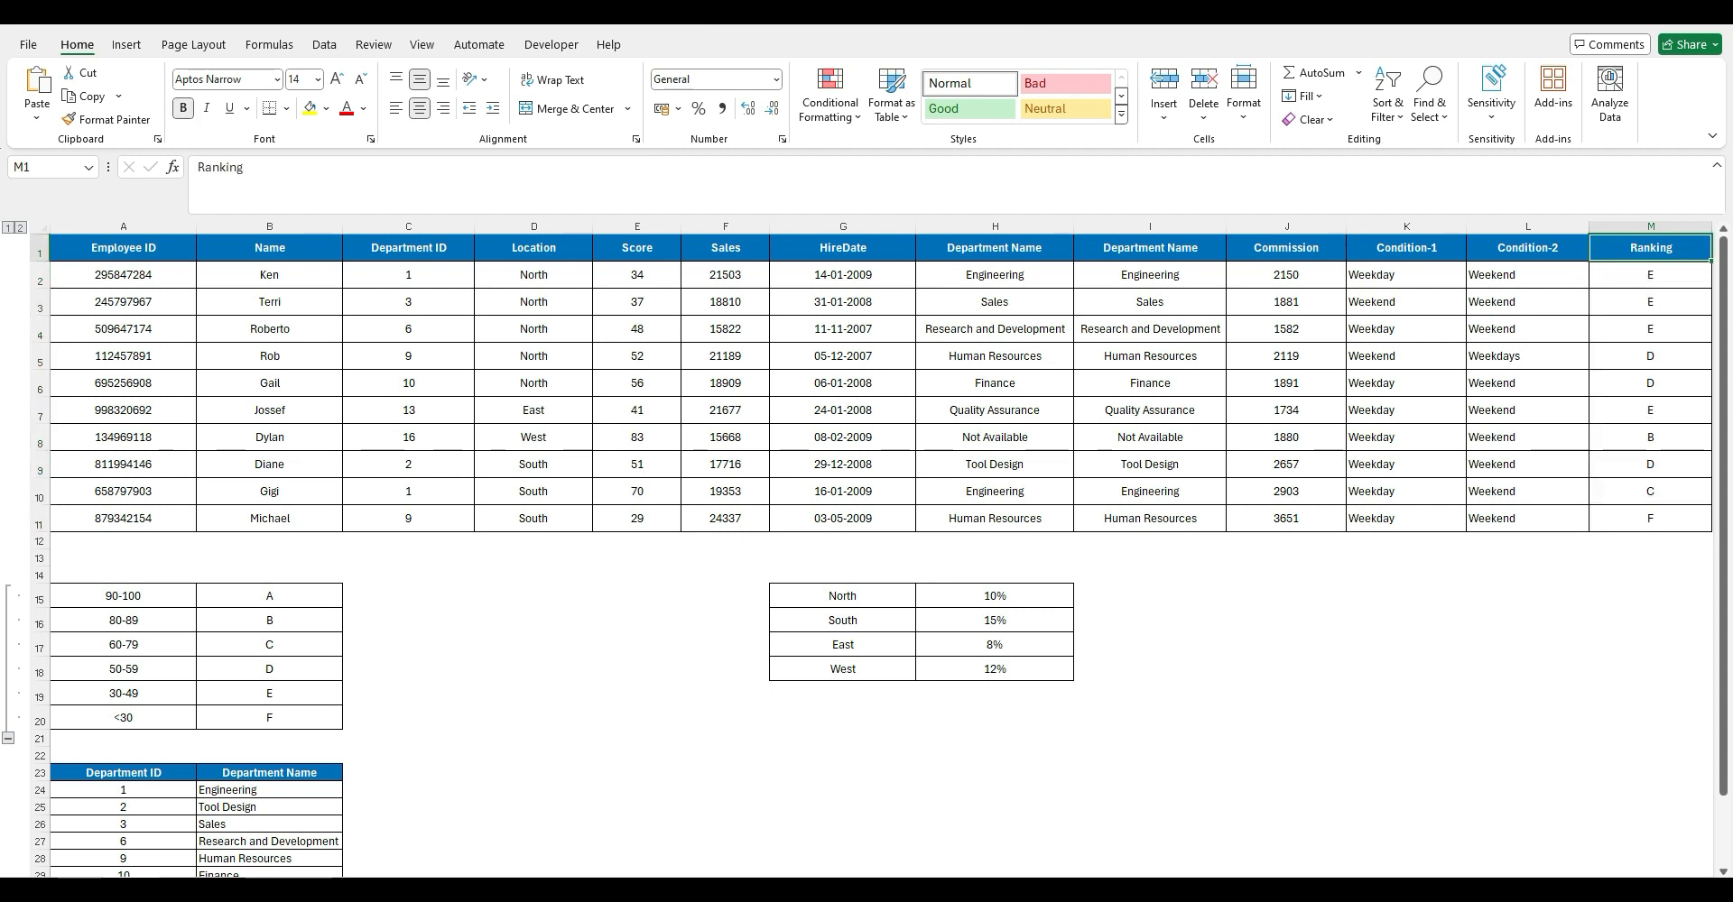